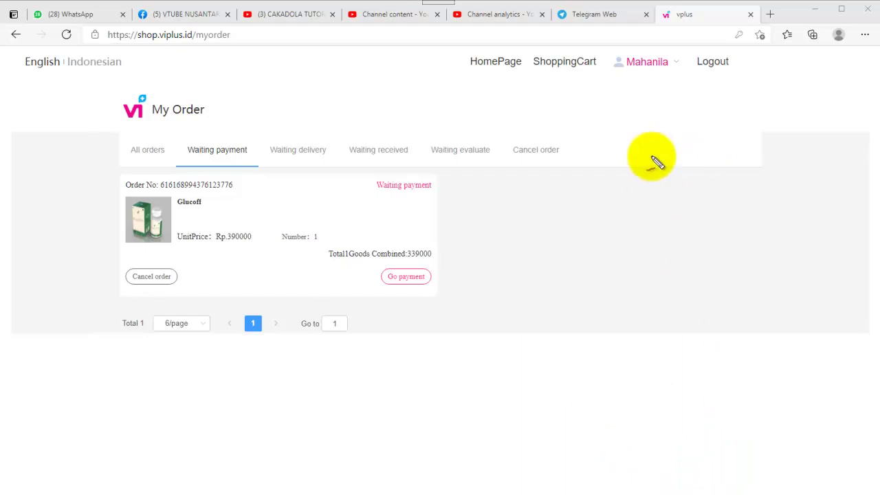
Underline HomePage and ShoppingCart, circle the account name and My Order heading with a connecting line, and circle the Glucoff order
left_click_drag(468, 73, 582, 66)
mouse_move(684, 54)
left_mouse_down()
mouse_move(609, 65)
mouse_move(672, 61)
left_mouse_up()
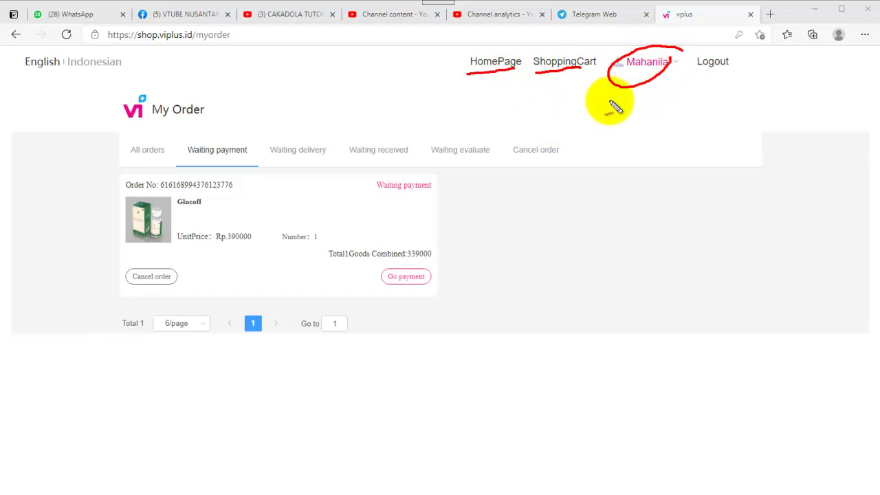
mouse_move(606, 86)
left_mouse_down()
mouse_move(396, 129)
mouse_move(249, 134)
mouse_move(224, 130)
mouse_move(224, 117)
mouse_move(127, 105)
mouse_move(203, 119)
mouse_move(182, 88)
left_mouse_up()
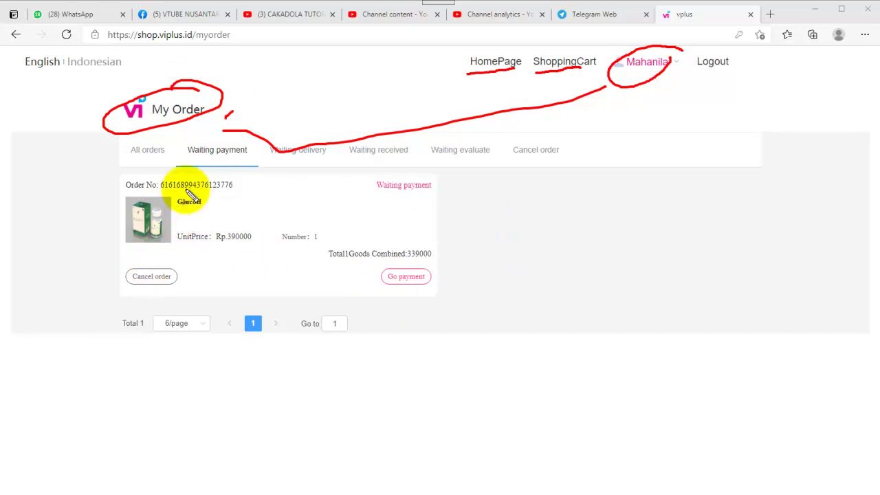
mouse_move(230, 171)
left_mouse_down()
mouse_move(132, 183)
mouse_move(89, 227)
mouse_move(134, 257)
mouse_move(238, 246)
mouse_move(271, 215)
mouse_move(213, 148)
left_mouse_up()
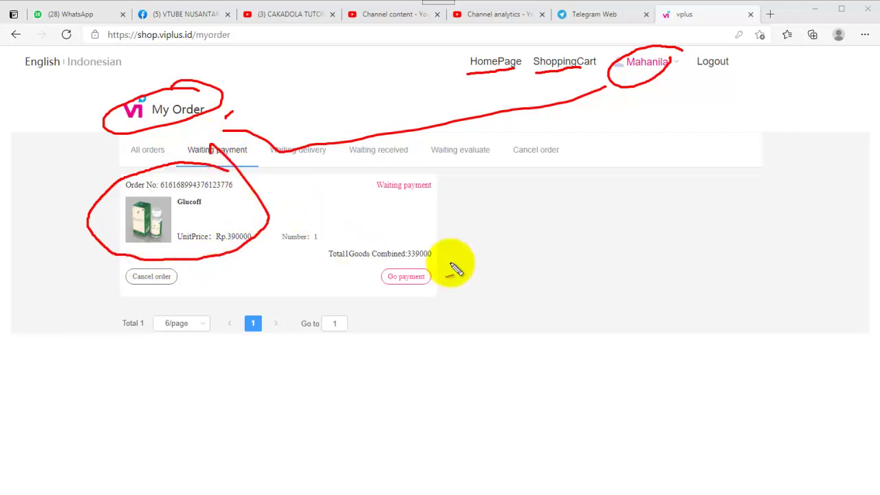
Write "151 PP" beside the Glucoff order, circle its Waiting payment status, point an arrow at Go payment, and clear the markup
mouse_move(503, 213)
left_mouse_down()
mouse_move(500, 241)
mouse_move(515, 213)
mouse_move(532, 237)
mouse_move(574, 235)
mouse_move(590, 207)
mouse_move(577, 220)
mouse_move(592, 224)
mouse_move(597, 208)
mouse_move(593, 217)
left_mouse_up()
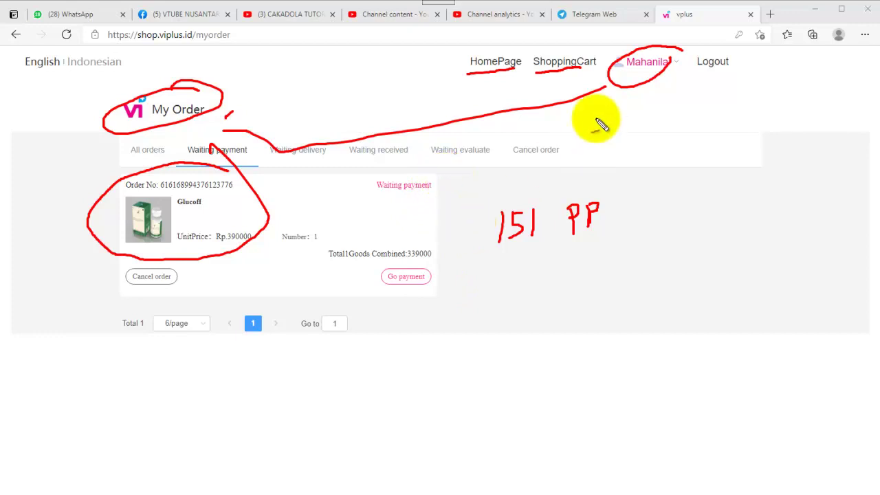
mouse_move(450, 170)
left_mouse_down()
mouse_move(372, 178)
mouse_move(433, 197)
mouse_move(436, 182)
left_mouse_up()
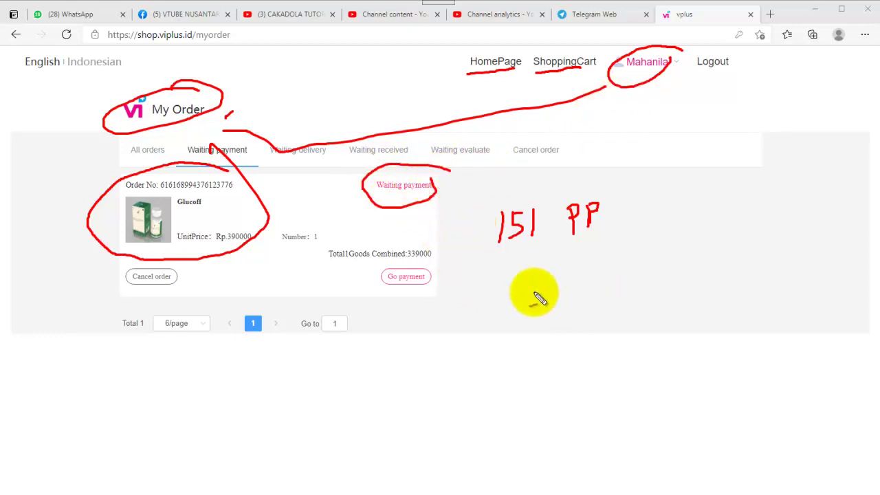
left_click_drag(416, 296, 420, 339)
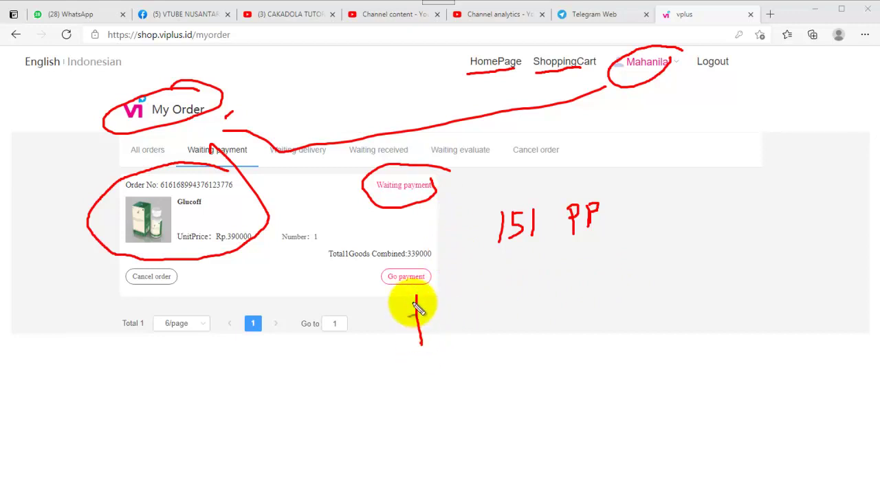
mouse_move(405, 304)
left_mouse_down()
mouse_move(416, 294)
mouse_move(432, 310)
left_mouse_up()
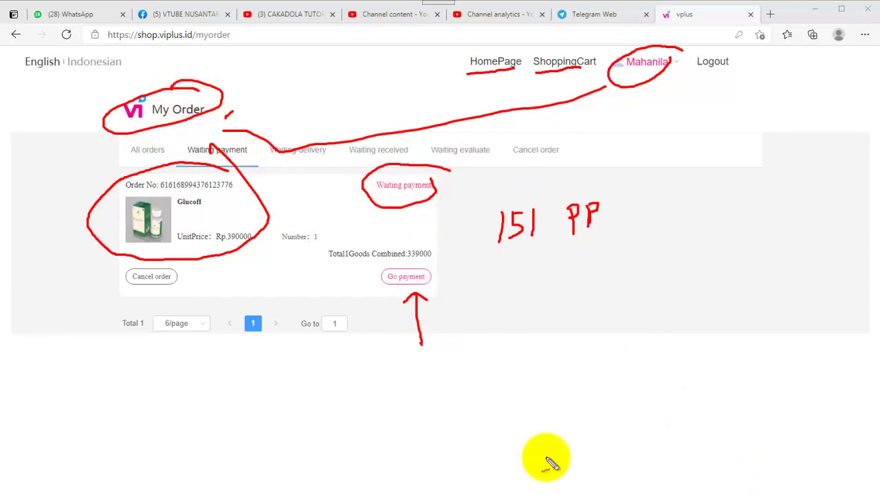
key("Escape")
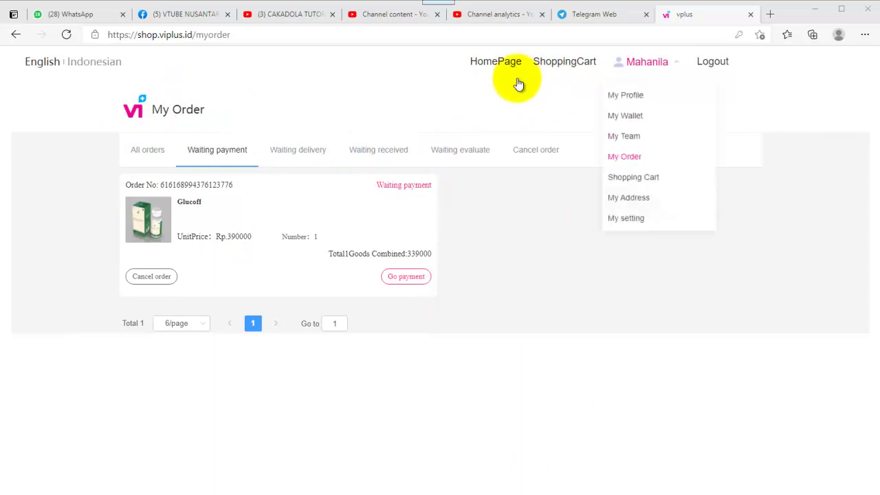
Go to the shop's home page and dismiss the preorder note
left_click(505, 65)
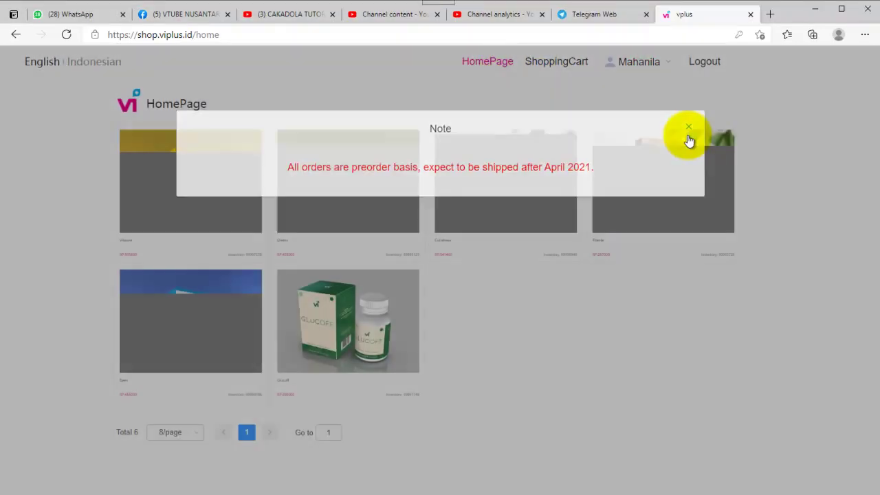
left_click(688, 134)
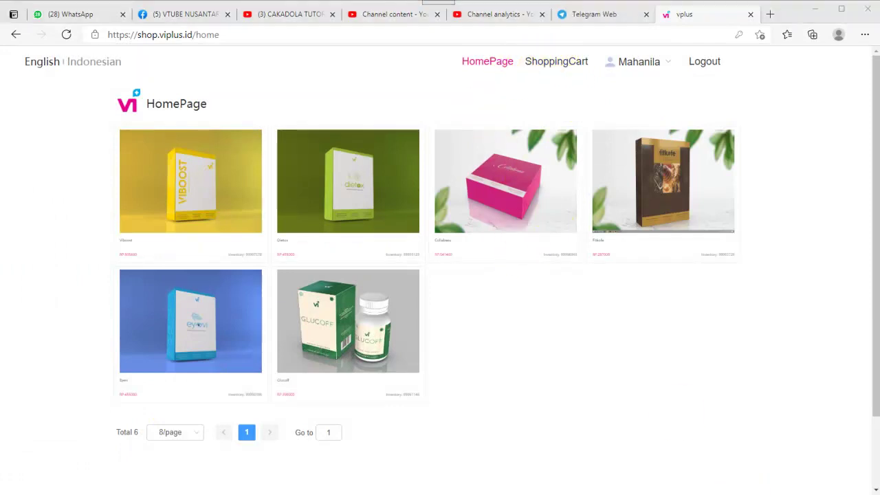
Draw a check mark on each of the six products, circle Glucoff, and clear the markup
left_click_drag(236, 201, 255, 183)
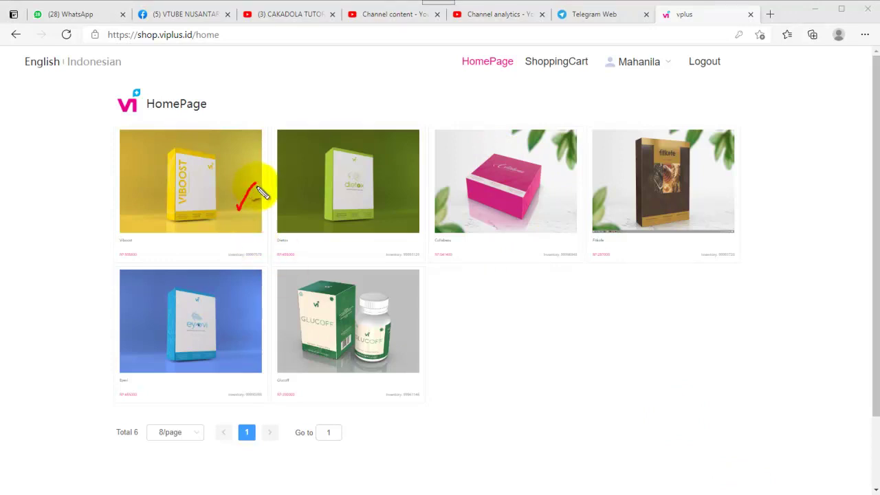
left_click_drag(383, 190, 411, 179)
left_click_drag(543, 199, 571, 183)
left_click_drag(703, 199, 728, 185)
left_click_drag(234, 334, 249, 326)
left_click_drag(402, 336, 430, 325)
mouse_move(454, 282)
left_mouse_down()
mouse_move(405, 269)
mouse_move(281, 318)
mouse_move(309, 422)
mouse_move(456, 310)
mouse_move(375, 261)
left_mouse_up()
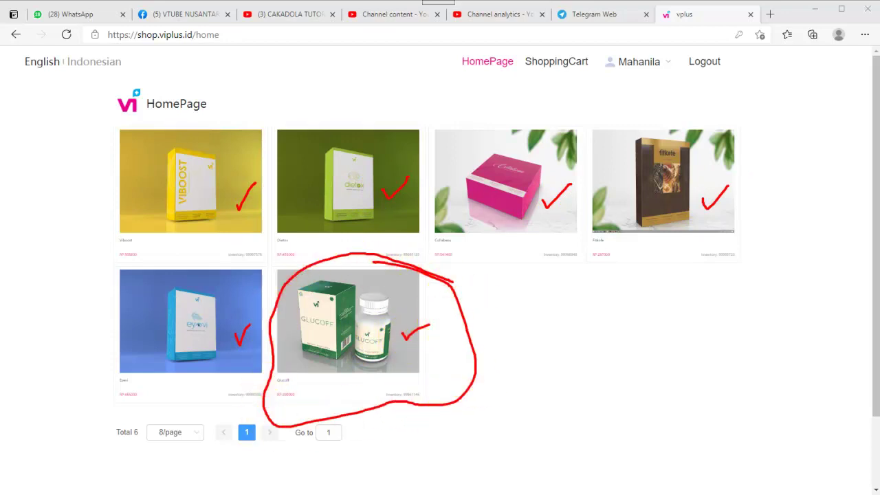
key("Escape")
Open the Glucoff product page and temporarily mark its price, PP reward and product details
left_click(301, 344)
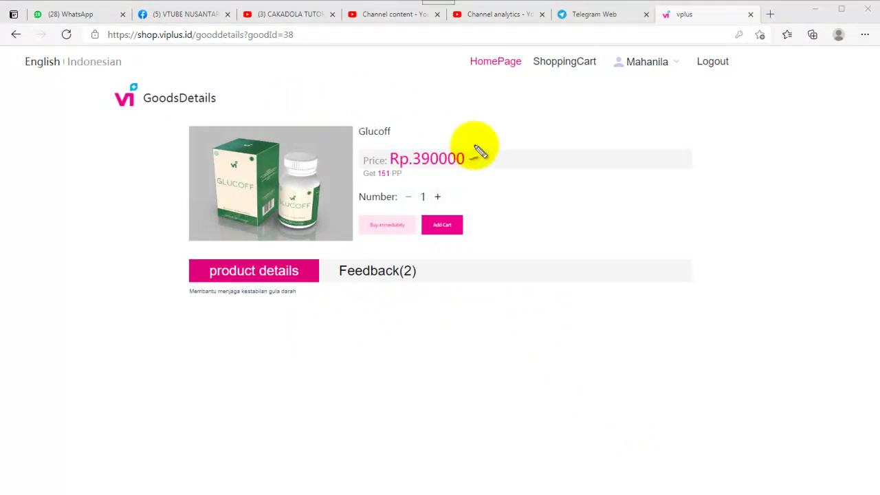
left_click_drag(478, 138, 514, 124)
mouse_move(413, 165)
left_mouse_down()
mouse_move(377, 158)
mouse_move(374, 191)
mouse_move(406, 161)
left_mouse_up()
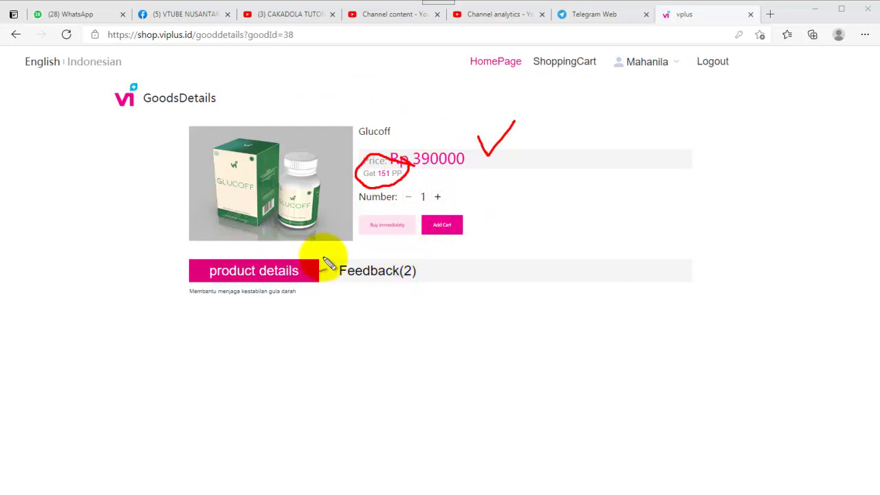
mouse_move(333, 260)
left_mouse_down()
mouse_move(232, 251)
mouse_move(245, 338)
mouse_move(315, 247)
mouse_move(309, 239)
left_mouse_up()
mouse_move(283, 359)
left_mouse_down()
mouse_move(262, 305)
mouse_move(274, 313)
mouse_move(292, 305)
left_mouse_up()
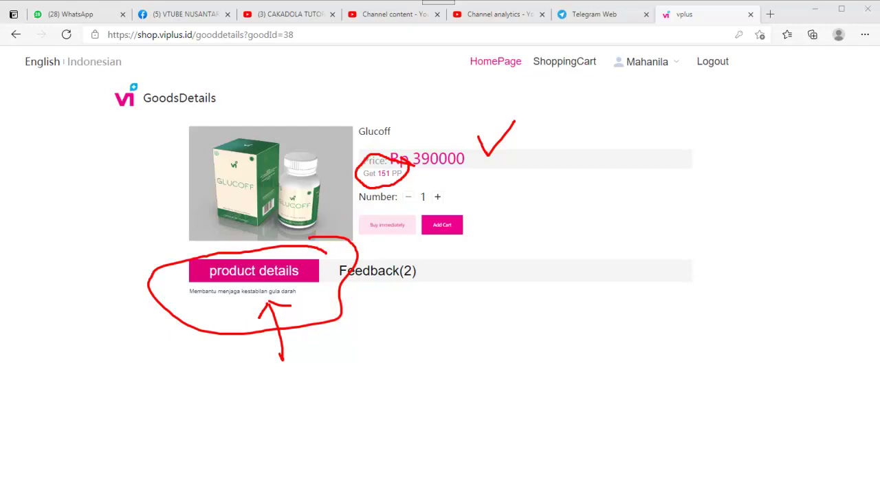
key("Escape")
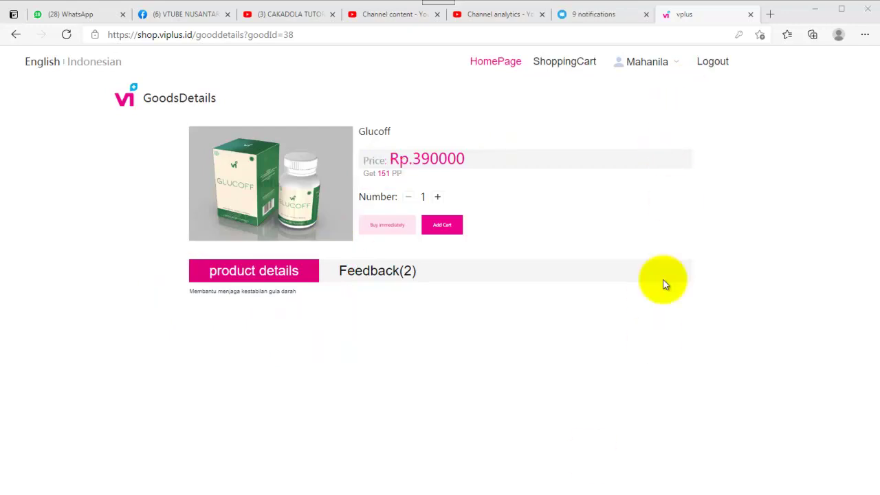
Open the My Order page and mark its heading, All orders, the Glucoff order's quantity and the order itself
mouse_move(678, 69)
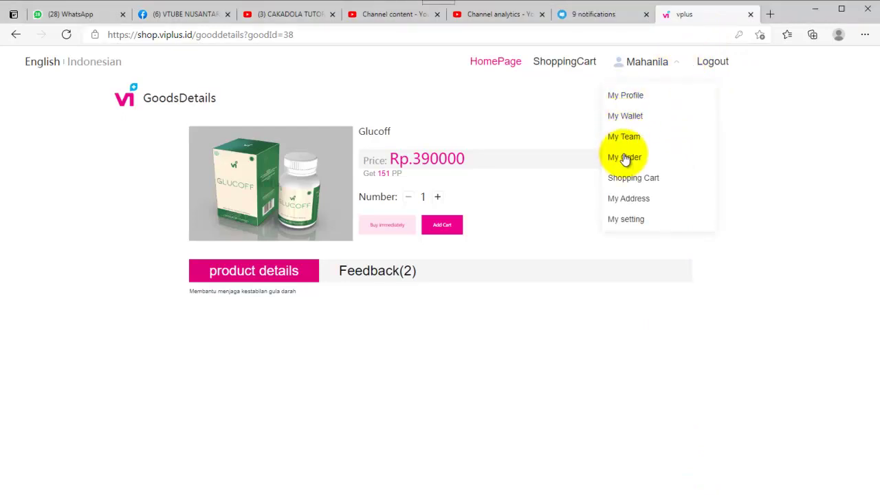
left_click(624, 158)
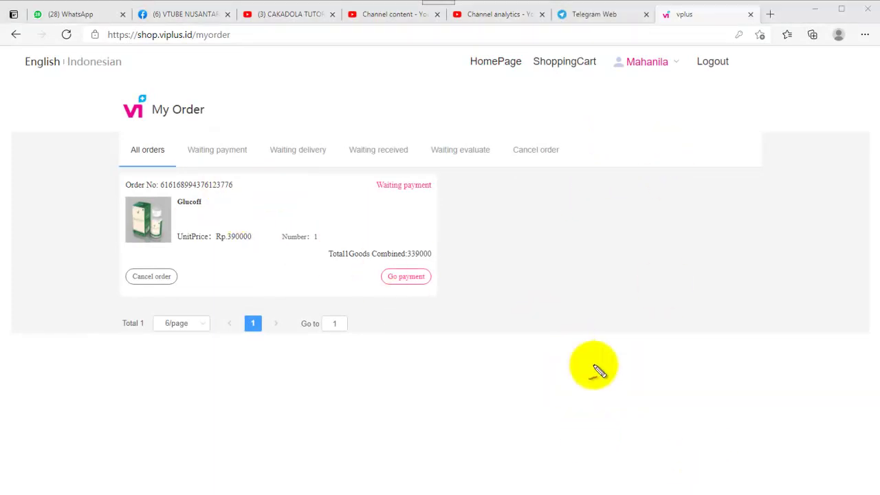
mouse_move(169, 76)
left_mouse_down()
mouse_move(103, 104)
mouse_move(128, 121)
mouse_move(172, 123)
mouse_move(226, 89)
mouse_move(158, 83)
left_mouse_up()
mouse_move(165, 135)
left_mouse_down()
mouse_move(121, 167)
mouse_move(177, 144)
left_mouse_up()
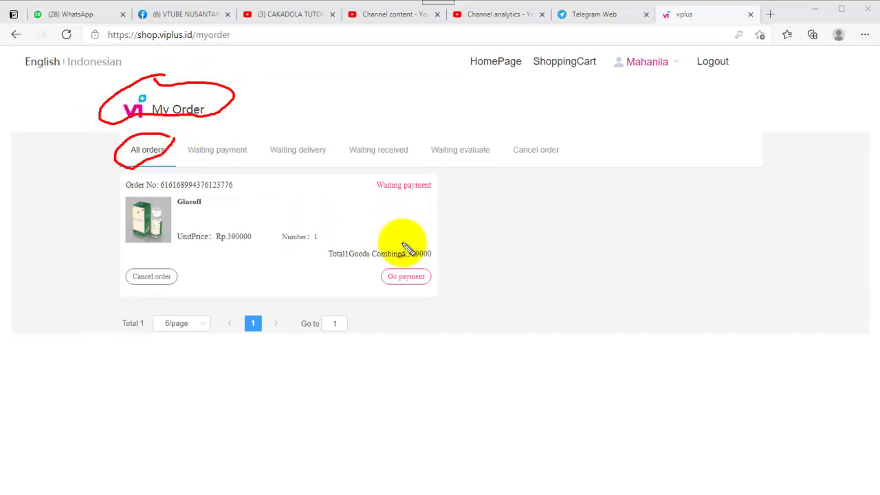
mouse_move(322, 237)
left_mouse_down()
mouse_move(286, 244)
mouse_move(330, 231)
mouse_move(318, 222)
left_mouse_up()
left_click_drag(442, 224, 496, 261)
mouse_move(457, 213)
left_mouse_down()
mouse_move(456, 240)
mouse_move(469, 248)
left_mouse_up()
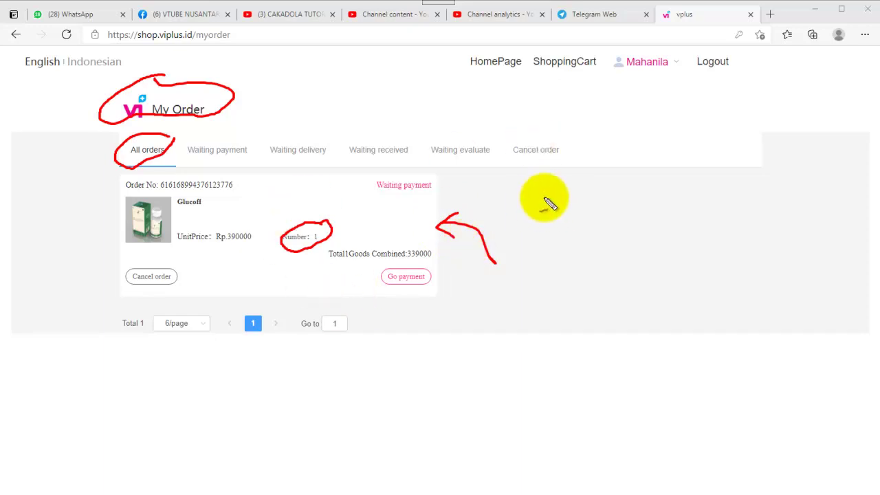
Circle the order status filters from Waiting payment to Cancel order, mark the Glucoff order's status, and clear the markup
mouse_move(256, 148)
left_mouse_down()
mouse_move(203, 145)
mouse_move(184, 166)
mouse_move(252, 161)
mouse_move(244, 147)
left_mouse_up()
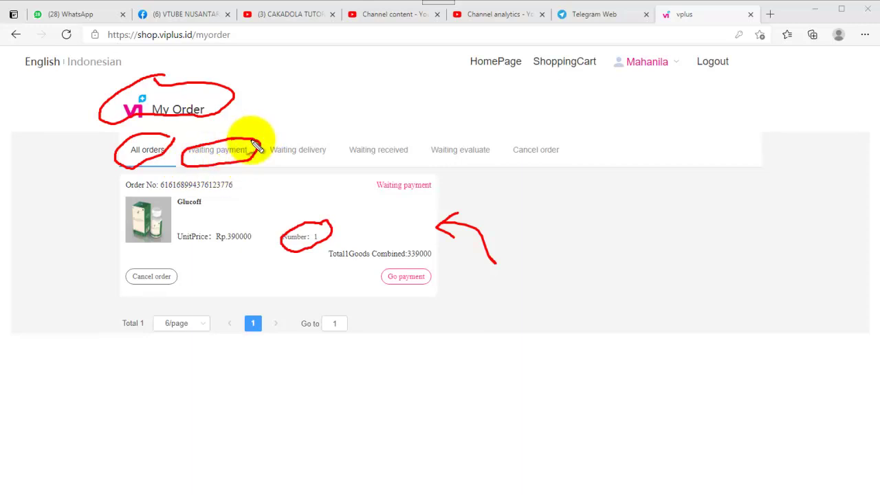
left_click_drag(320, 119, 272, 150)
left_click_drag(303, 177, 334, 147)
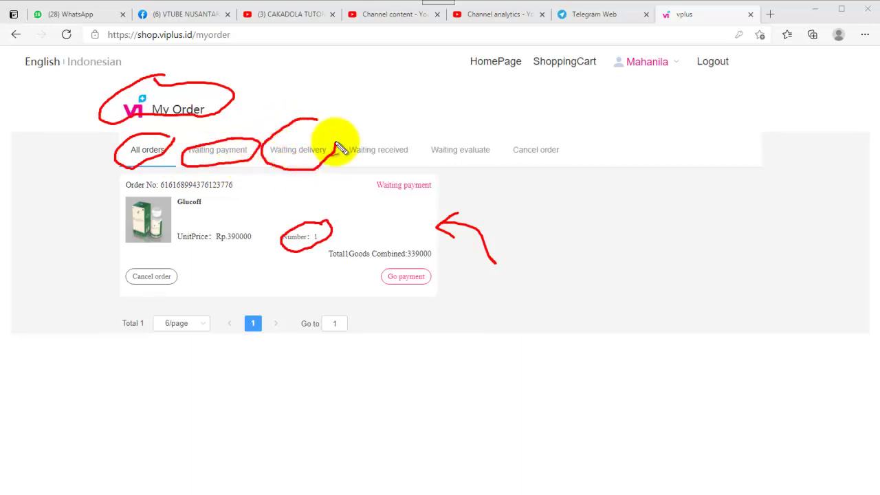
mouse_move(227, 138)
left_mouse_down()
mouse_move(255, 131)
mouse_move(300, 138)
mouse_move(294, 143)
mouse_move(280, 134)
mouse_move(324, 123)
mouse_move(407, 125)
mouse_move(403, 160)
mouse_move(347, 161)
mouse_move(396, 122)
left_mouse_up()
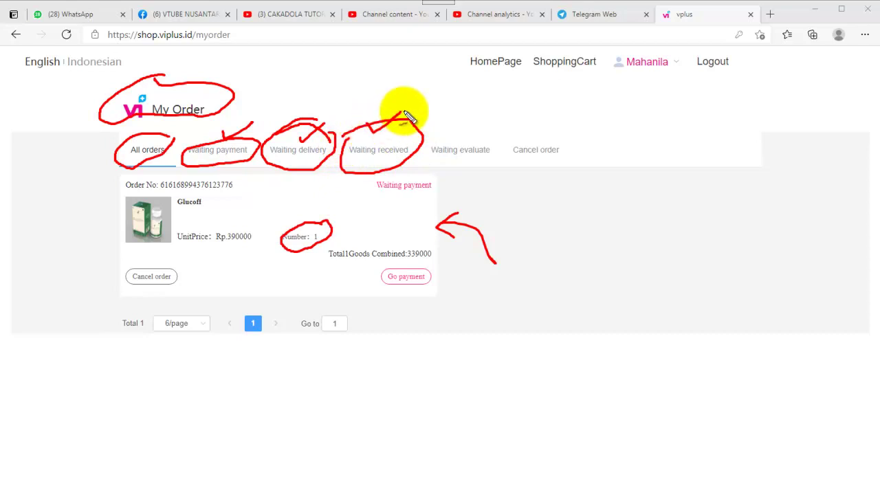
mouse_move(417, 136)
left_mouse_down()
mouse_move(442, 124)
mouse_move(481, 131)
mouse_move(495, 155)
mouse_move(458, 172)
mouse_move(423, 140)
left_mouse_up()
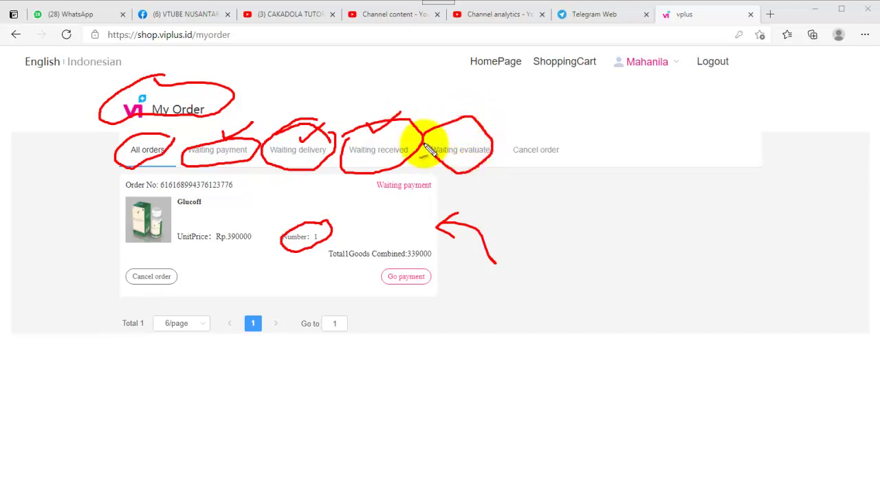
mouse_move(574, 144)
left_mouse_down()
mouse_move(515, 153)
mouse_move(598, 156)
mouse_move(579, 156)
left_mouse_up()
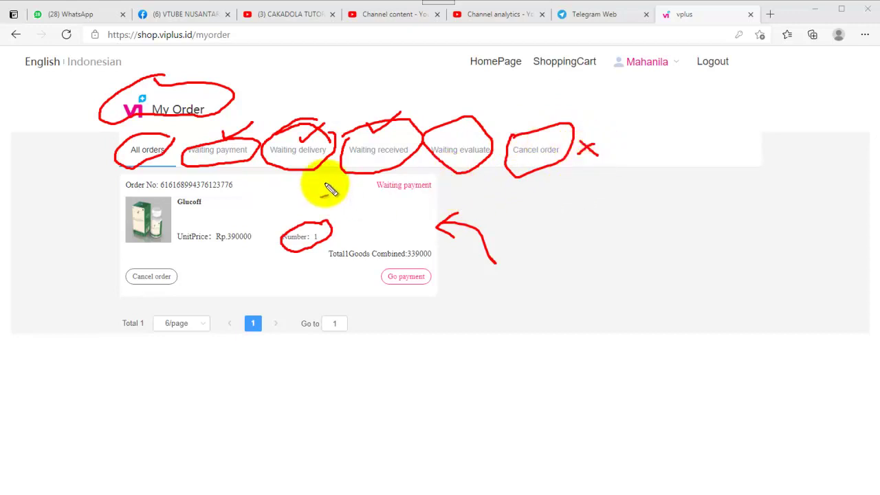
left_click_drag(249, 169, 363, 184)
mouse_move(474, 180)
left_mouse_down()
mouse_move(403, 173)
mouse_move(368, 186)
mouse_move(458, 197)
mouse_move(460, 180)
left_mouse_up()
key("Escape")
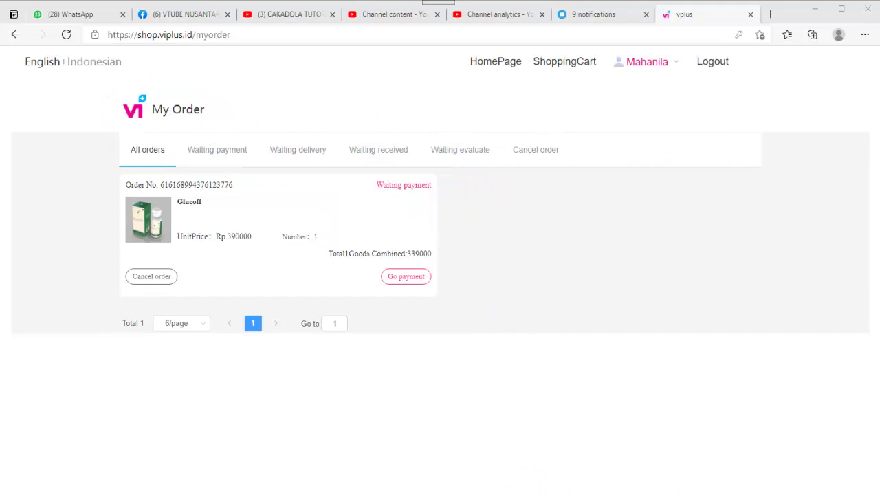
Draw cyan ellipses around the Glucoff order's Waiting payment status and Go payment, and clear them
left_click_drag(361, 173, 453, 204)
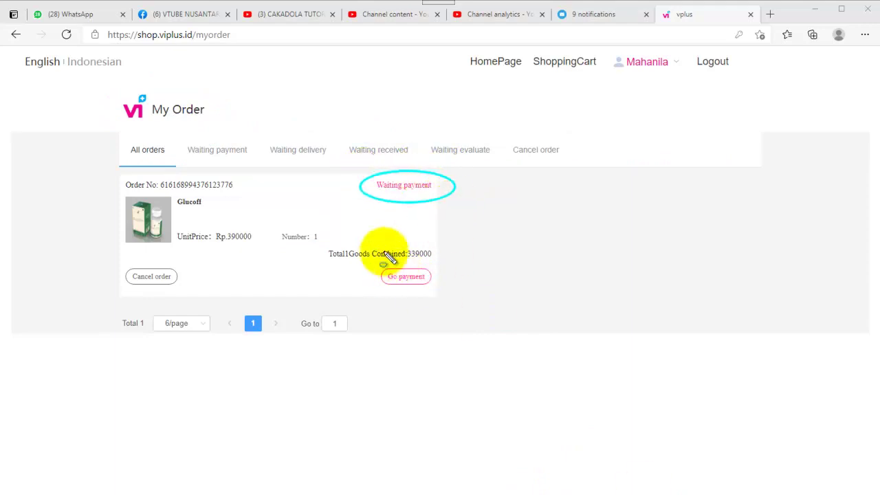
left_click_drag(373, 268, 447, 297)
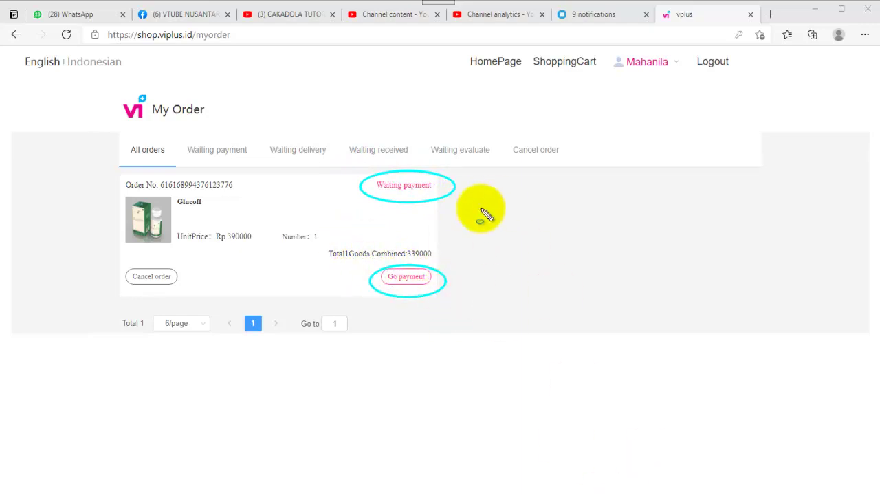
key("Escape")
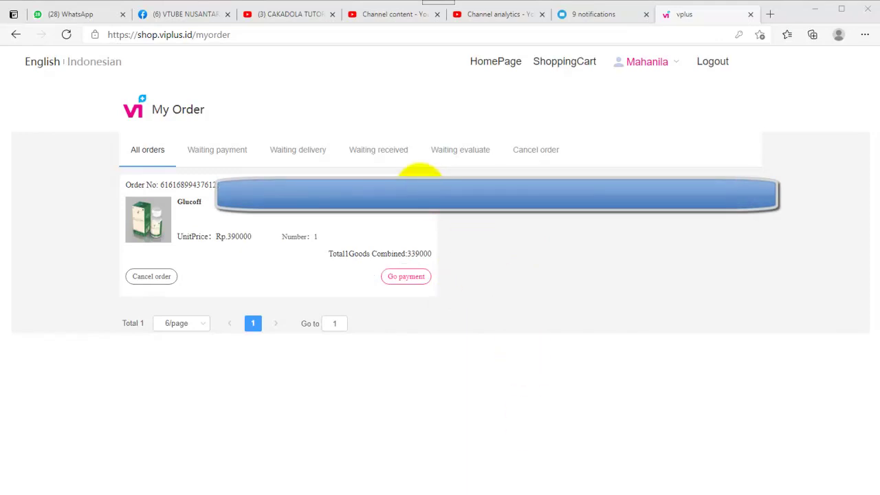
Open the detail page of the Glucoff order awaiting payment
left_click(418, 177)
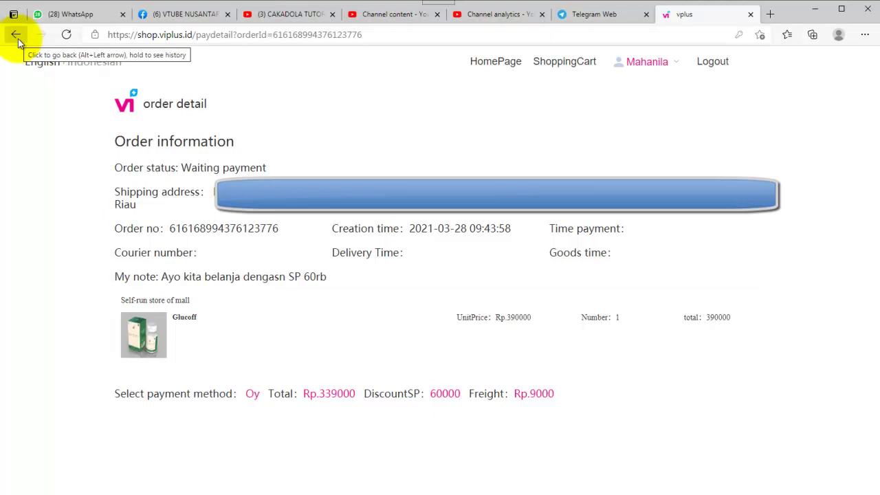
left_click(17, 35)
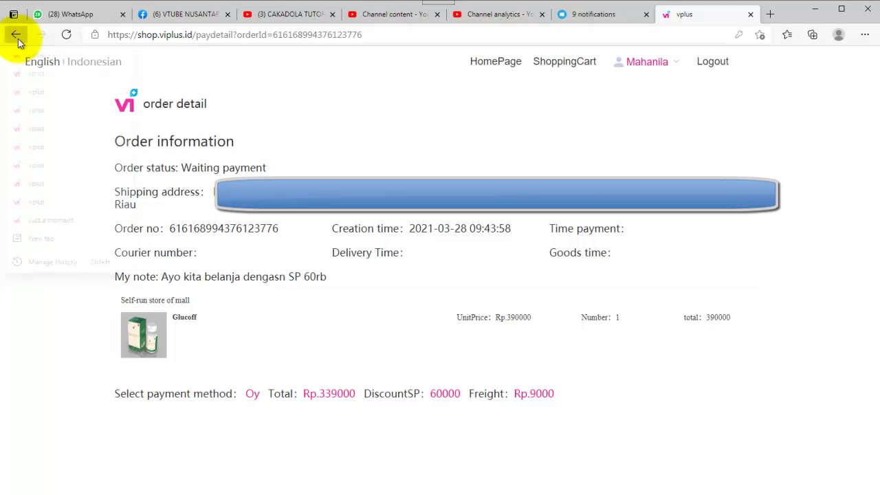
left_click(175, 64)
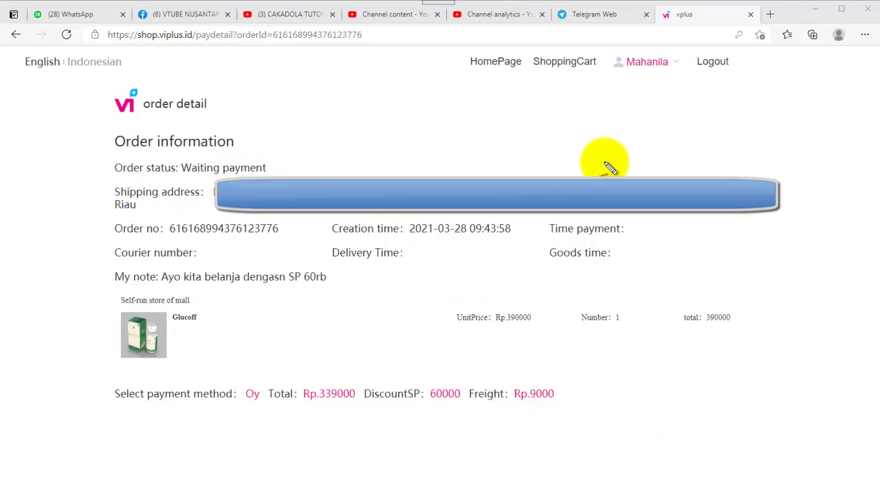
Circle the order detail heading and Shipping address label, and add check marks beside the order information, order status and address
mouse_move(772, 178)
left_mouse_down()
mouse_move(781, 189)
mouse_move(803, 170)
left_mouse_up()
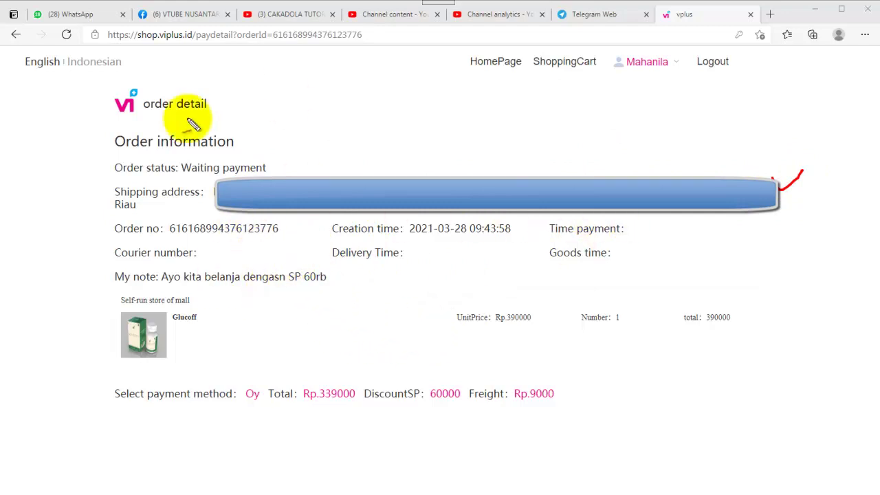
mouse_move(208, 82)
left_mouse_down()
mouse_move(108, 99)
mouse_move(232, 117)
mouse_move(222, 80)
left_mouse_up()
mouse_move(237, 133)
left_mouse_down()
mouse_move(249, 146)
mouse_move(279, 117)
left_mouse_up()
left_click_drag(275, 158, 313, 148)
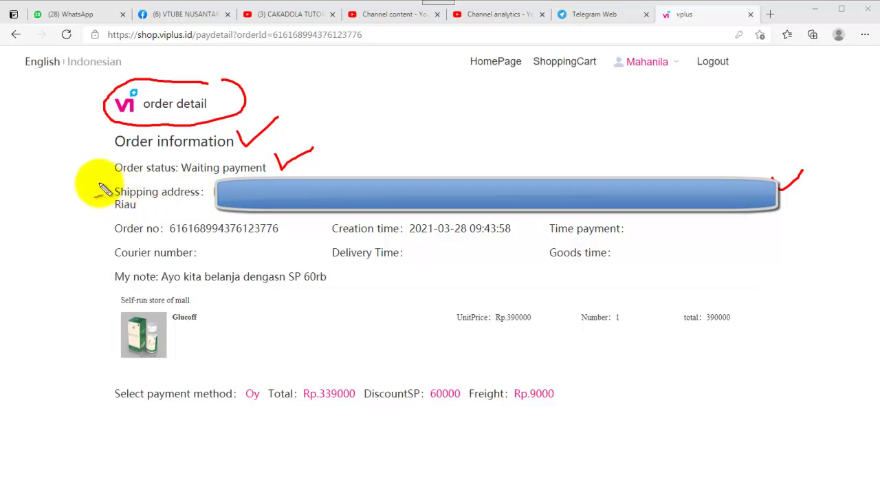
mouse_move(104, 184)
left_mouse_down()
mouse_move(157, 172)
mouse_move(206, 196)
mouse_move(158, 229)
mouse_move(108, 213)
mouse_move(100, 195)
mouse_move(127, 184)
left_mouse_up()
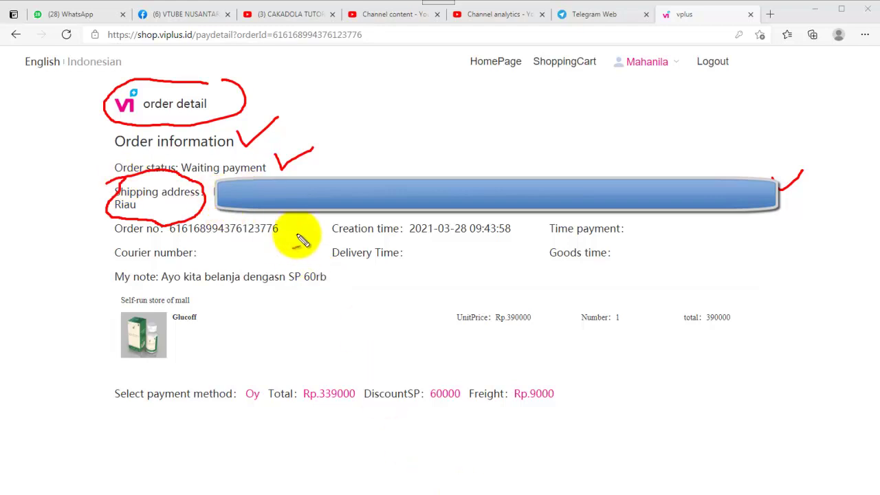
Clear the markup, add check marks beside the order number and creation time, and circle SP 60rb in the order note
key("e")
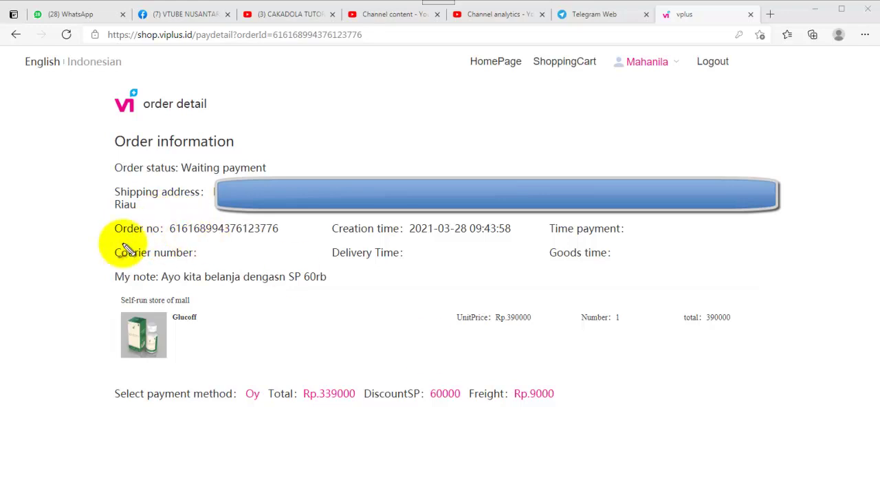
left_click_drag(287, 219, 312, 218)
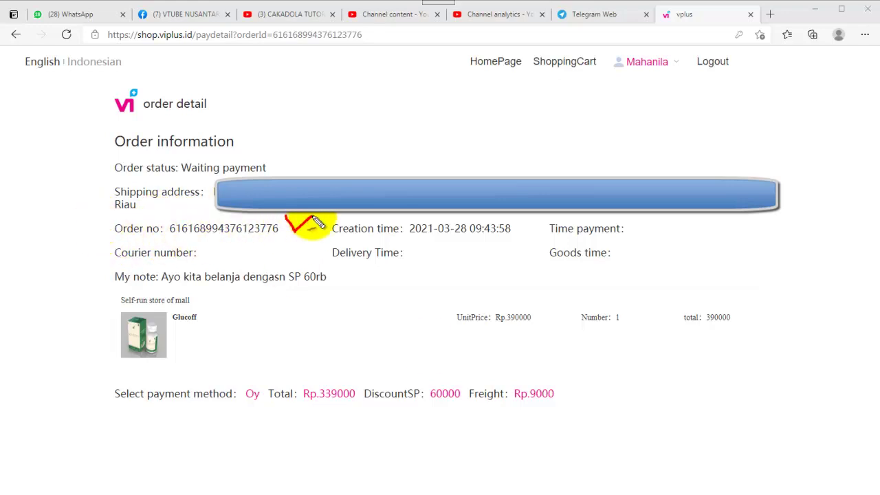
left_click_drag(519, 216, 536, 215)
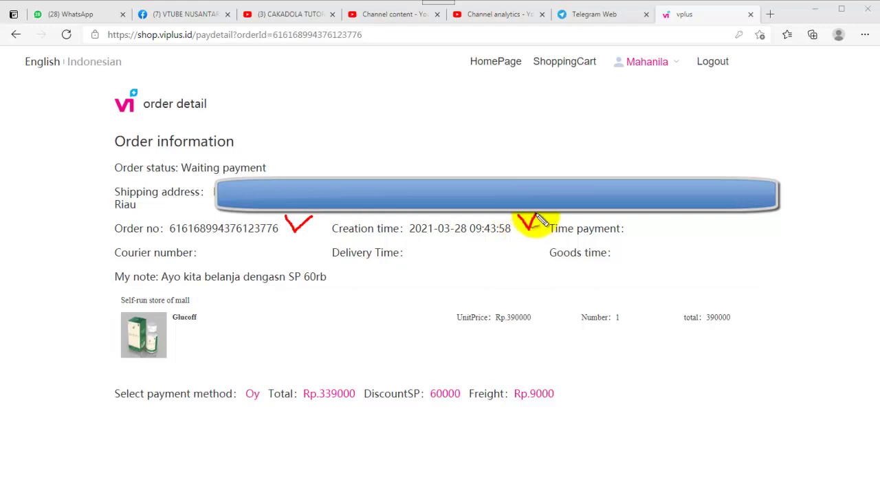
left_click_drag(717, 246, 722, 242)
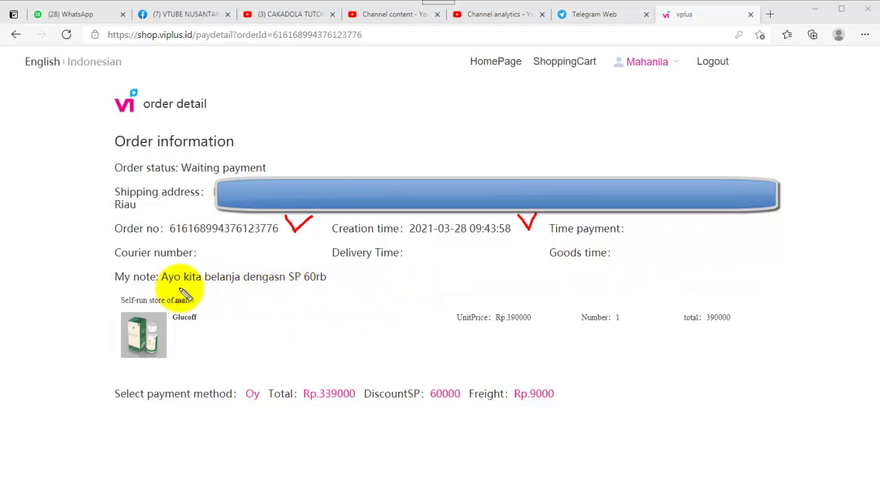
mouse_move(336, 268)
left_mouse_down()
mouse_move(294, 259)
mouse_move(311, 306)
mouse_move(343, 270)
left_mouse_up()
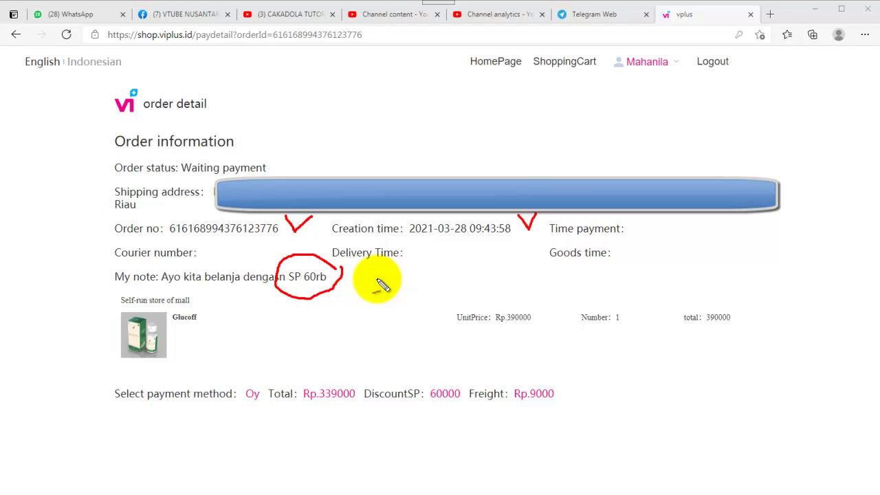
Circle the Glucoff unit price and line total, underline and circle the Total, DiscountSP and Freight amounts, and draw an arrow to Freight
mouse_move(548, 301)
left_mouse_down()
mouse_move(440, 282)
mouse_move(474, 355)
mouse_move(553, 290)
left_mouse_up()
mouse_move(740, 300)
left_mouse_down()
mouse_move(678, 298)
mouse_move(722, 339)
mouse_move(746, 301)
left_mouse_up()
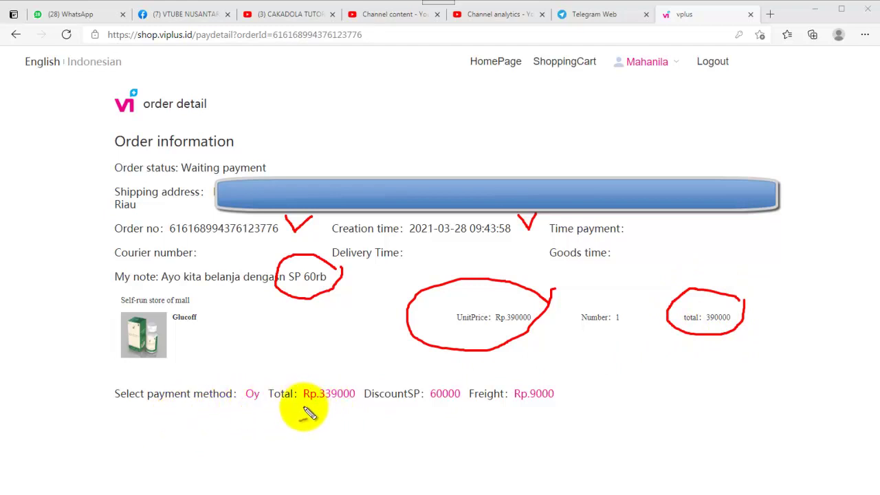
left_click_drag(303, 407, 359, 407)
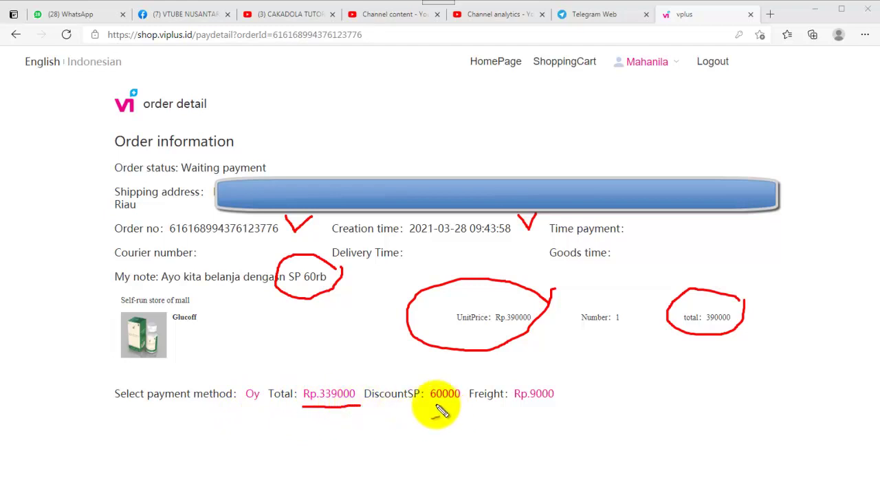
left_click_drag(424, 408, 452, 408)
left_click_drag(512, 409, 559, 408)
mouse_move(491, 432)
left_mouse_down()
mouse_move(486, 406)
mouse_move(479, 415)
mouse_move(496, 415)
left_mouse_up()
mouse_move(566, 378)
left_mouse_down()
mouse_move(502, 392)
mouse_move(563, 367)
mouse_move(561, 359)
left_mouse_up()
mouse_move(436, 374)
left_mouse_down()
mouse_move(428, 413)
mouse_move(447, 366)
left_mouse_up()
mouse_move(352, 377)
left_mouse_down()
mouse_move(338, 403)
mouse_move(389, 365)
left_mouse_up()
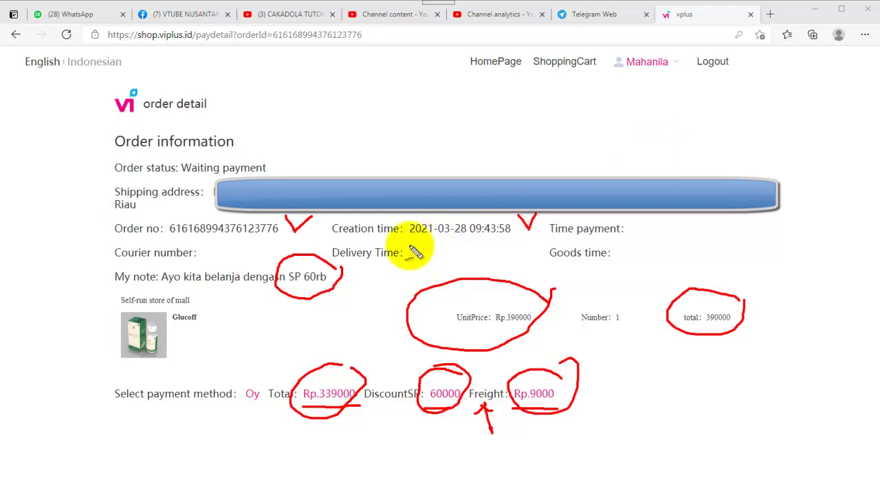
Draw boxes around the Delivery Time, Goods time, Time payment and Creation time values, and clear the markup
mouse_move(412, 245)
left_mouse_down()
mouse_move(515, 242)
mouse_move(515, 251)
left_mouse_up()
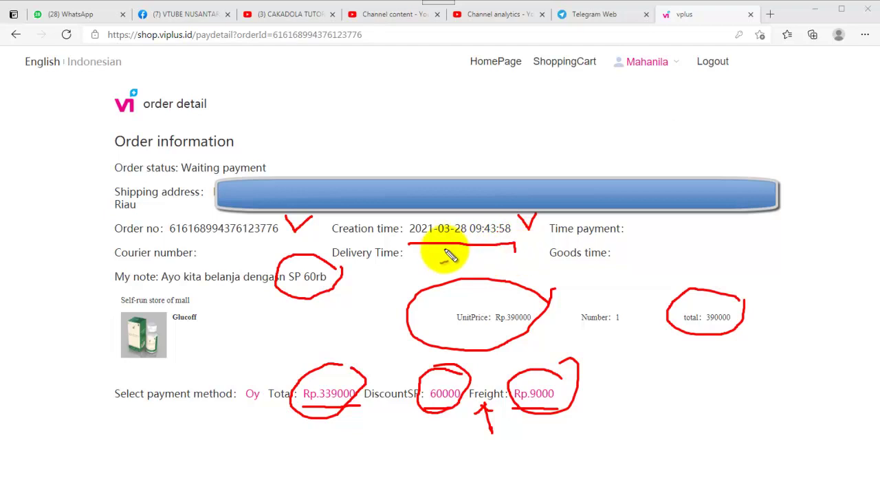
mouse_move(413, 248)
left_mouse_down()
mouse_move(413, 260)
mouse_move(514, 253)
left_mouse_up()
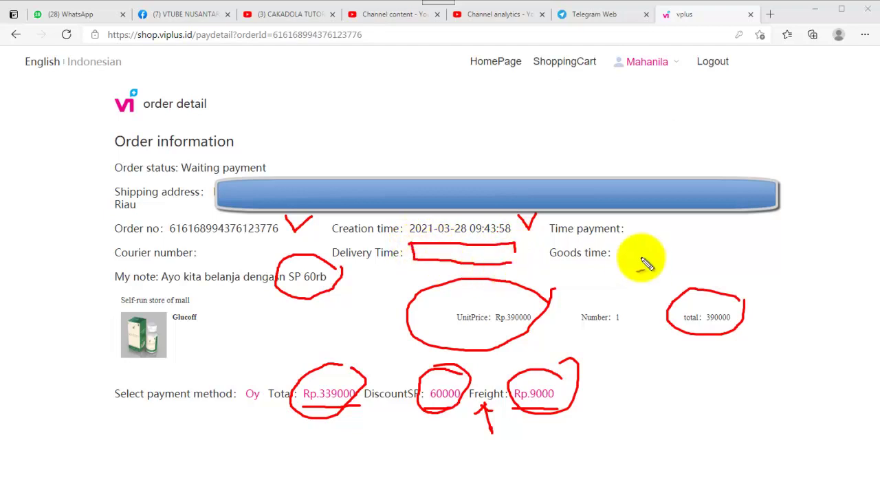
mouse_move(626, 252)
left_mouse_down()
mouse_move(623, 261)
mouse_move(679, 264)
mouse_move(623, 240)
mouse_move(684, 253)
mouse_move(682, 264)
left_mouse_up()
left_click_drag(642, 232, 710, 234)
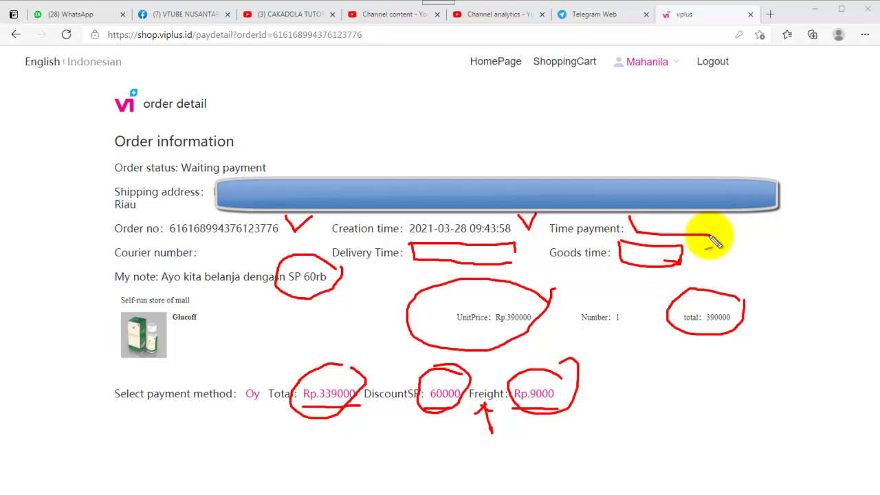
left_click_drag(628, 214, 633, 232)
left_click_drag(630, 214, 701, 216)
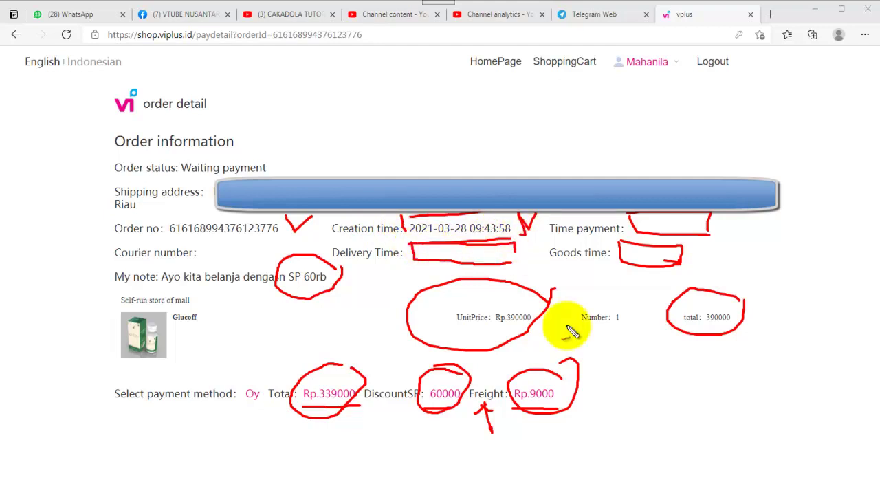
key("Escape")
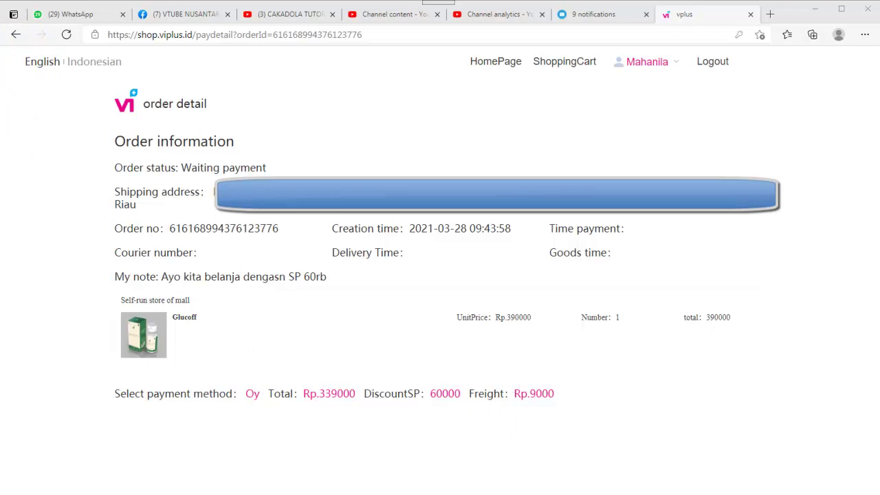
Return to the My Order list, draw an arrow to Go payment, circle the Waiting payment status, and clear the markup
left_click(18, 39)
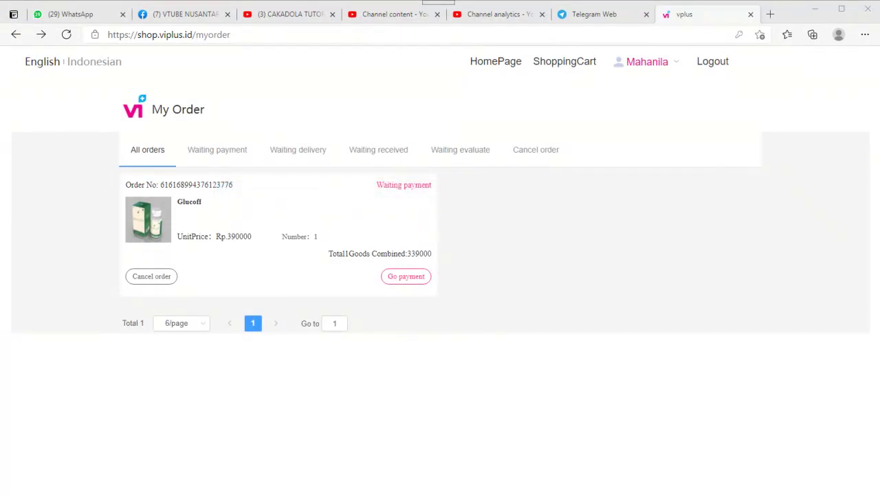
mouse_move(412, 350)
left_mouse_down()
mouse_move(413, 293)
mouse_move(433, 302)
left_mouse_up()
mouse_move(443, 167)
left_mouse_down()
mouse_move(402, 208)
mouse_move(454, 162)
left_mouse_up()
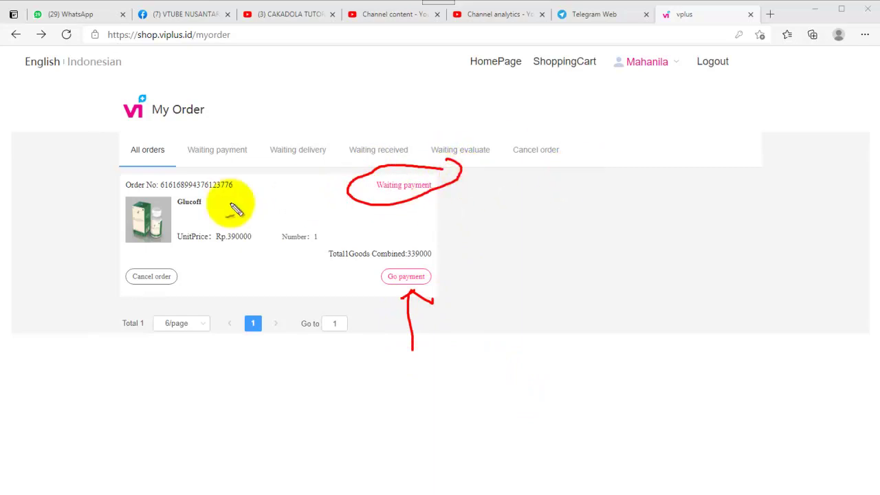
key("Escape")
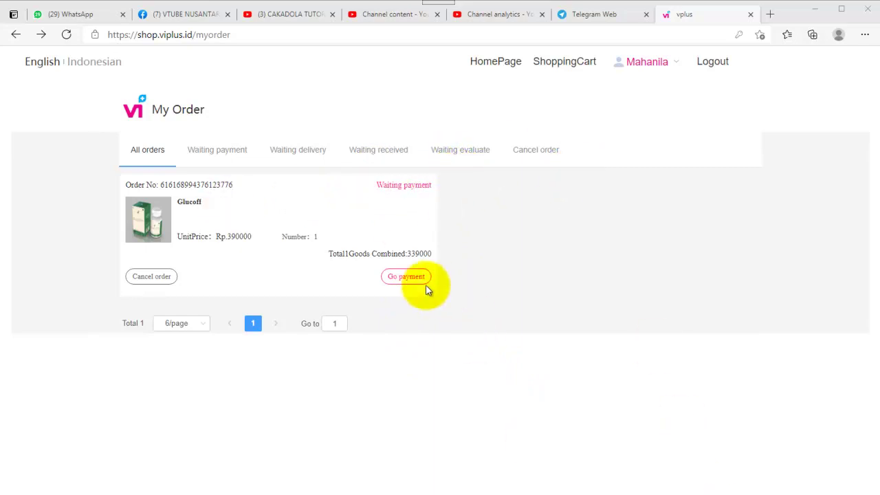
View the orders under each status filter from Waiting payment to Cancel order, and return to the Waiting payment filter
left_click(225, 155)
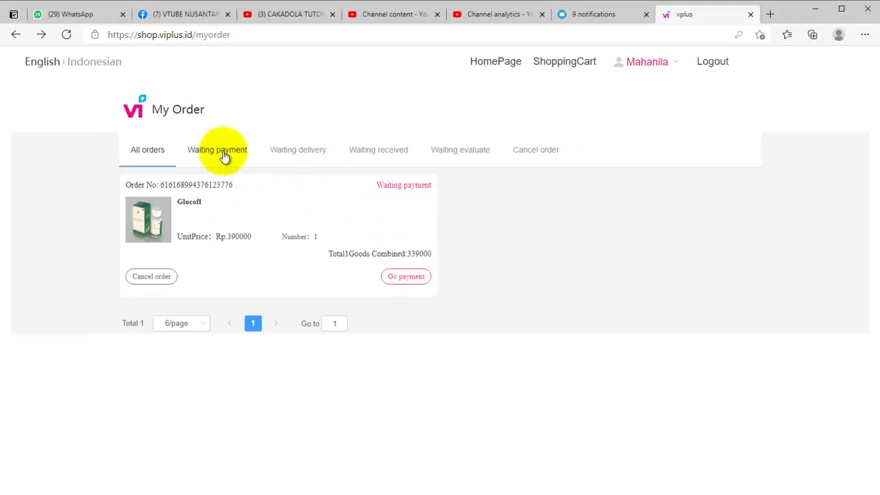
left_click(305, 157)
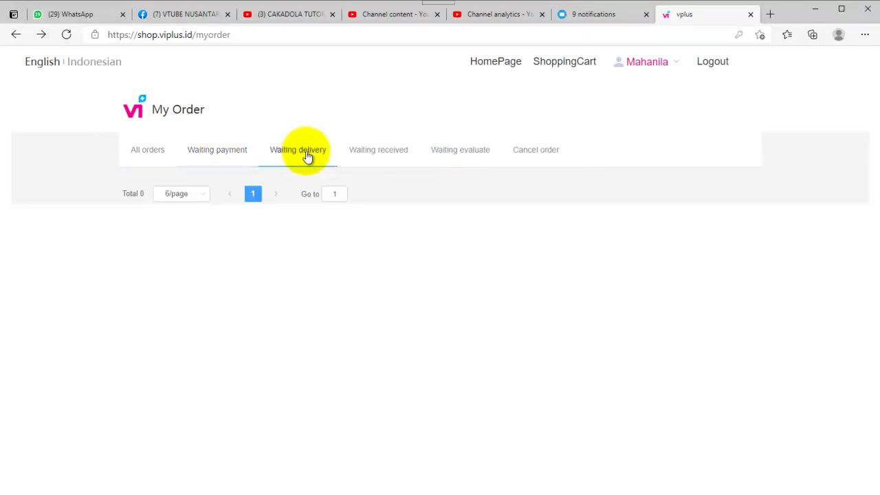
left_click(382, 154)
left_click(471, 155)
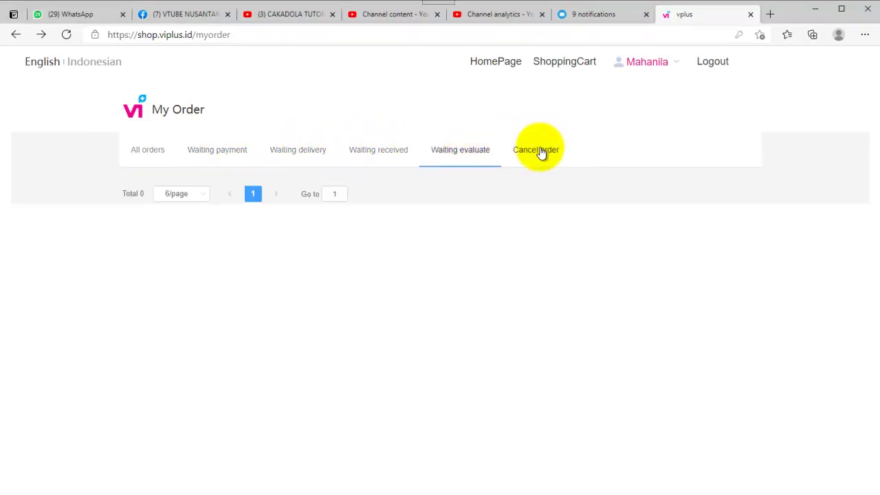
left_click(527, 155)
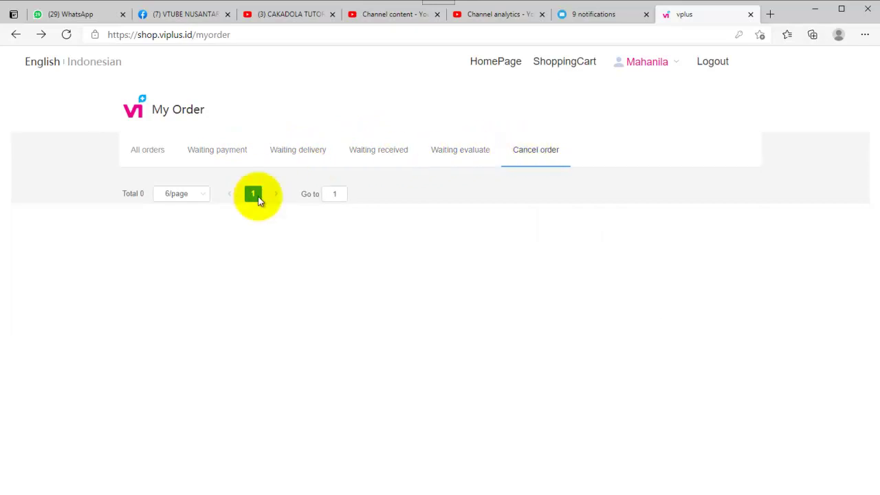
left_click(208, 155)
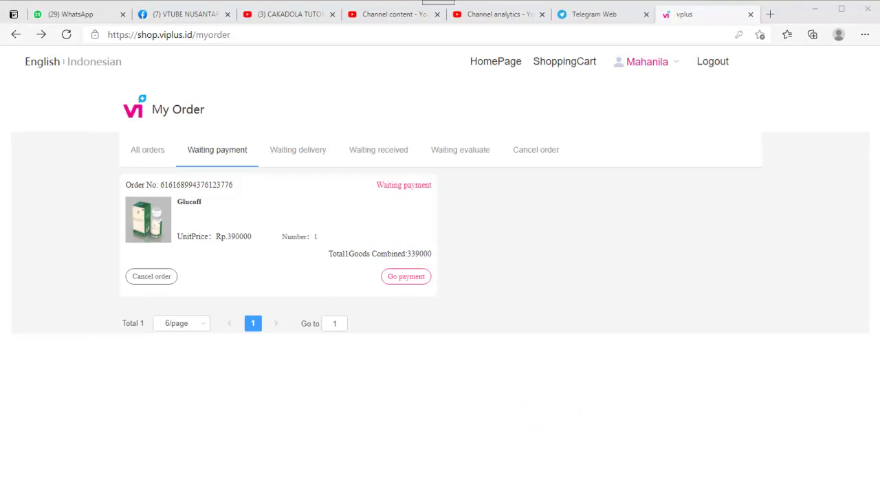
Open the Glucoff order's payment page and mark its Waiting Pay heading, order information heading, order number, creation date and remark
left_click(406, 276)
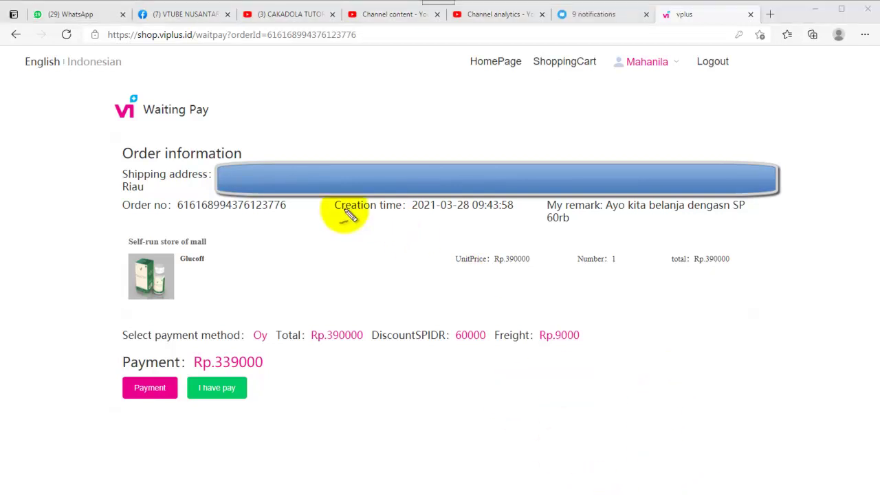
mouse_move(218, 81)
left_mouse_down()
mouse_move(177, 79)
mouse_move(86, 119)
mouse_move(128, 133)
mouse_move(236, 98)
mouse_move(227, 83)
left_mouse_up()
left_click_drag(254, 141, 280, 128)
left_click_drag(180, 219, 254, 205)
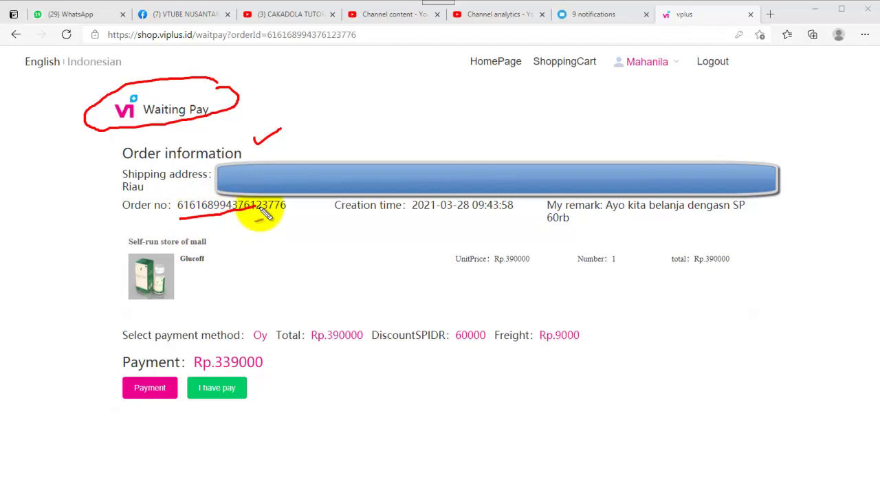
left_click_drag(412, 216, 461, 215)
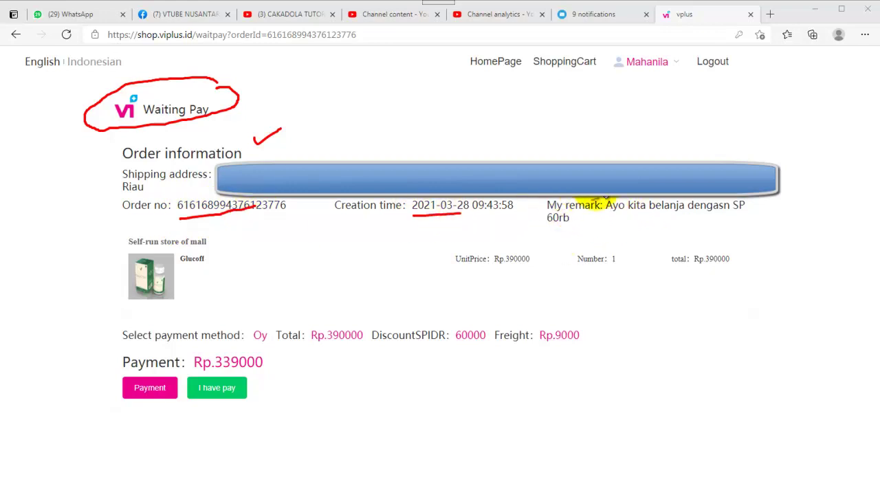
mouse_move(747, 209)
left_mouse_down()
mouse_move(722, 231)
mouse_move(609, 238)
mouse_move(547, 231)
mouse_move(542, 201)
left_mouse_up()
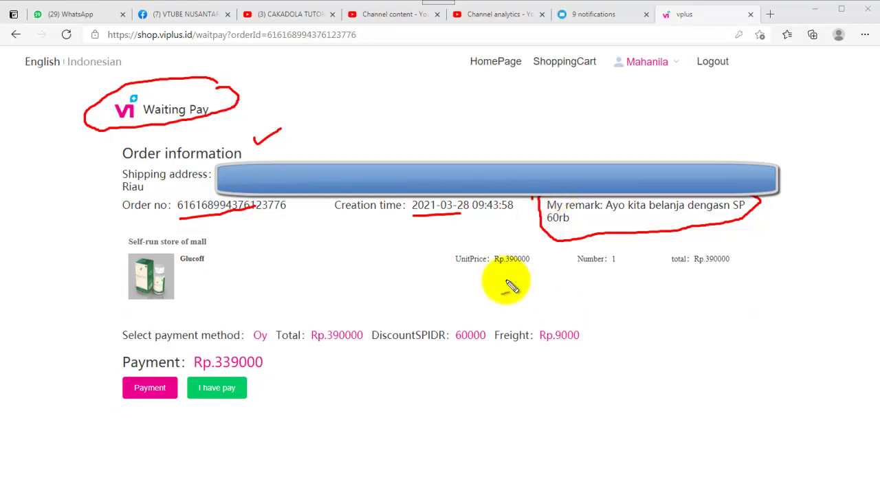
Underline the Glucoff product image, its unit price, number and line total, and the Total, DiscountSPIDR and Freight amounts
left_click_drag(491, 275, 530, 275)
left_click_drag(601, 273, 627, 273)
left_click_drag(696, 274, 731, 270)
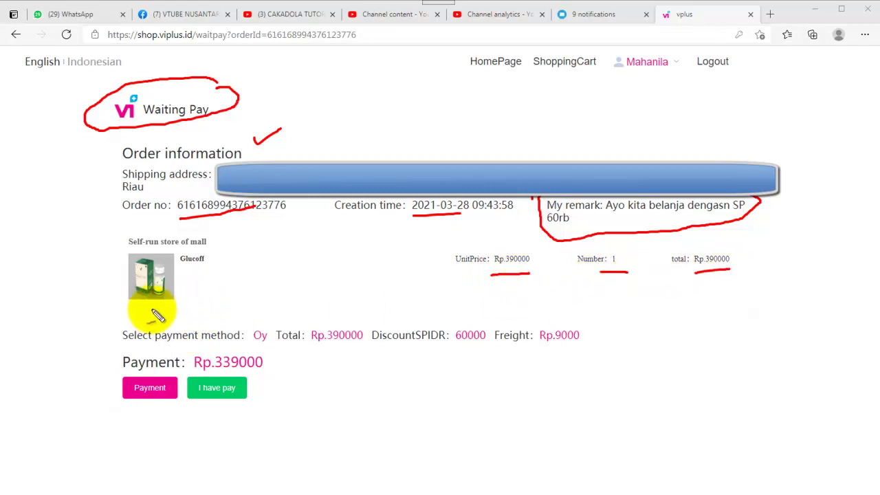
left_click_drag(118, 303, 220, 301)
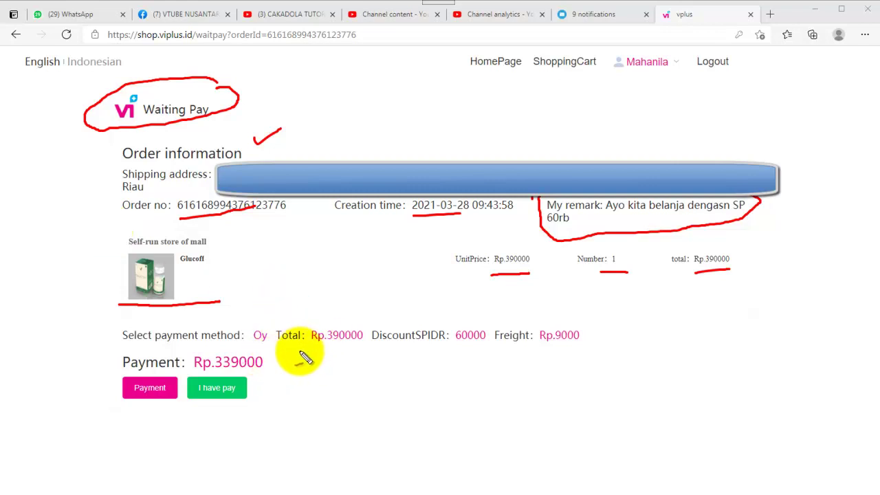
left_click_drag(309, 343, 364, 342)
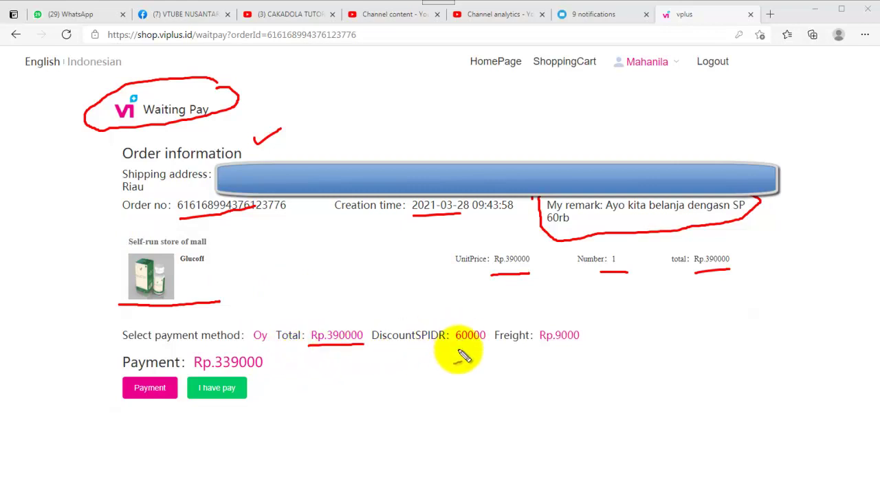
left_click_drag(457, 350, 569, 346)
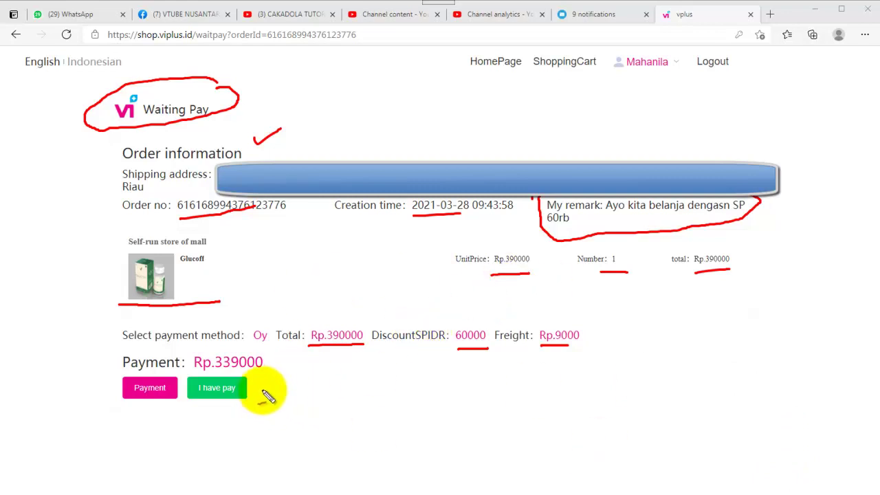
Draw an arrow with a check mark beside I have pay, and another arrow to Payment
mouse_move(296, 387)
left_mouse_down()
mouse_move(256, 388)
mouse_move(273, 401)
left_mouse_up()
left_click_drag(309, 377, 342, 365)
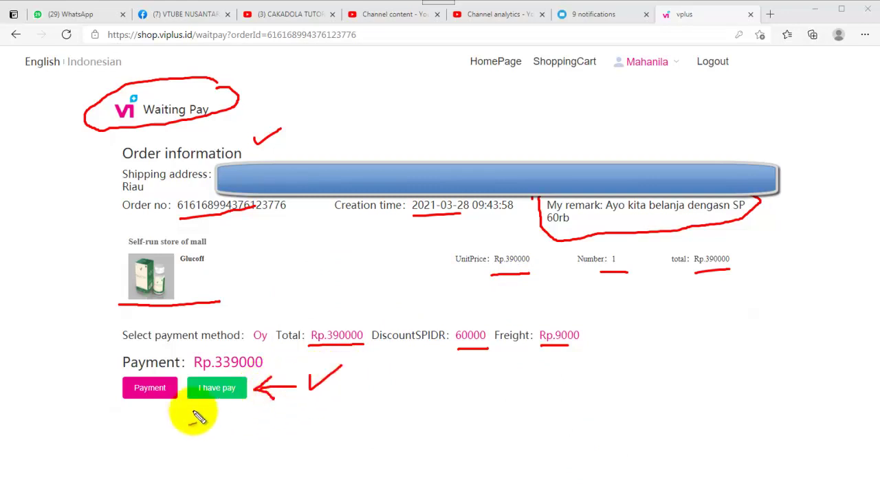
mouse_move(137, 441)
left_mouse_down()
mouse_move(145, 398)
mouse_move(130, 412)
mouse_move(143, 422)
mouse_move(153, 411)
left_mouse_up()
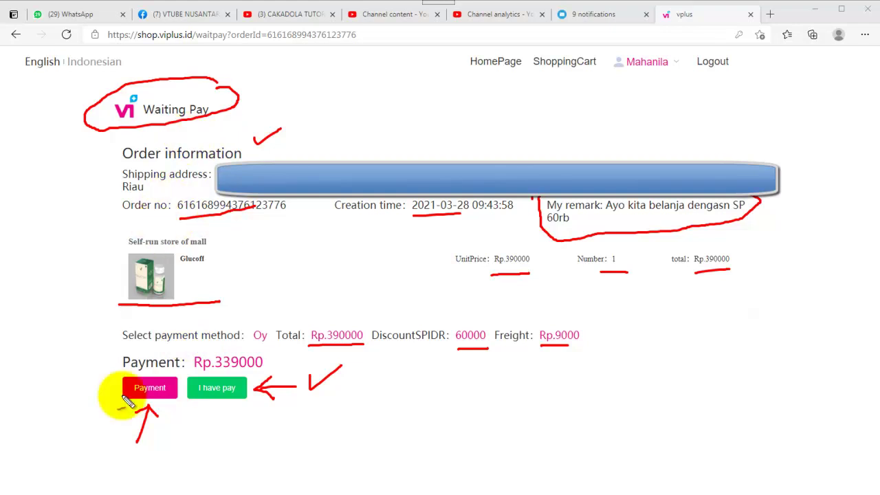
Draw a curved arrow from the Waiting Pay heading to Payment, clear all markup, redraw it with the heading circled, and clear it again
mouse_move(103, 118)
left_mouse_down()
mouse_move(10, 289)
mouse_move(76, 378)
mouse_move(95, 374)
mouse_move(83, 382)
left_mouse_up()
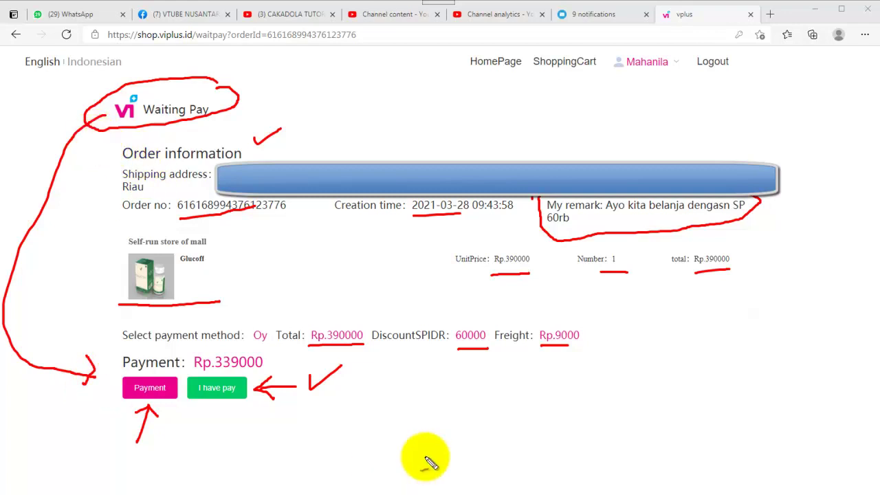
key("e")
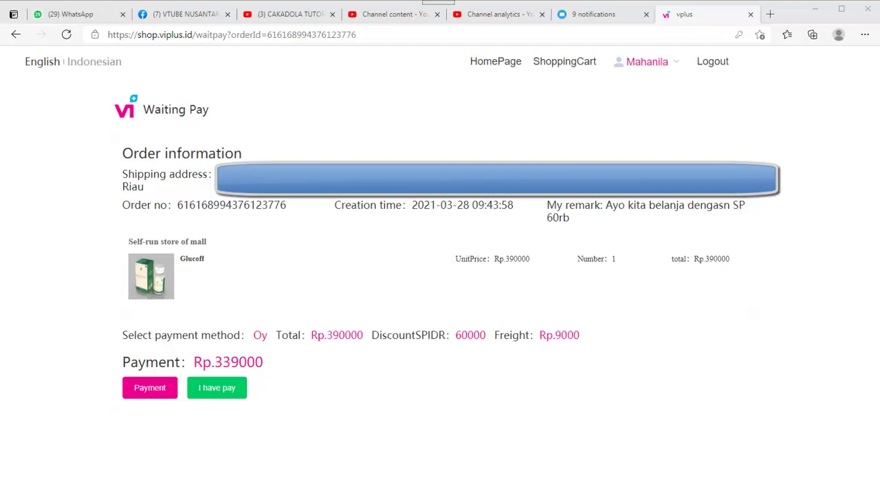
mouse_move(205, 87)
left_mouse_down()
mouse_move(154, 81)
mouse_move(118, 130)
mouse_move(221, 93)
mouse_move(108, 133)
mouse_move(82, 382)
mouse_move(109, 387)
mouse_move(101, 376)
mouse_move(103, 392)
left_mouse_up()
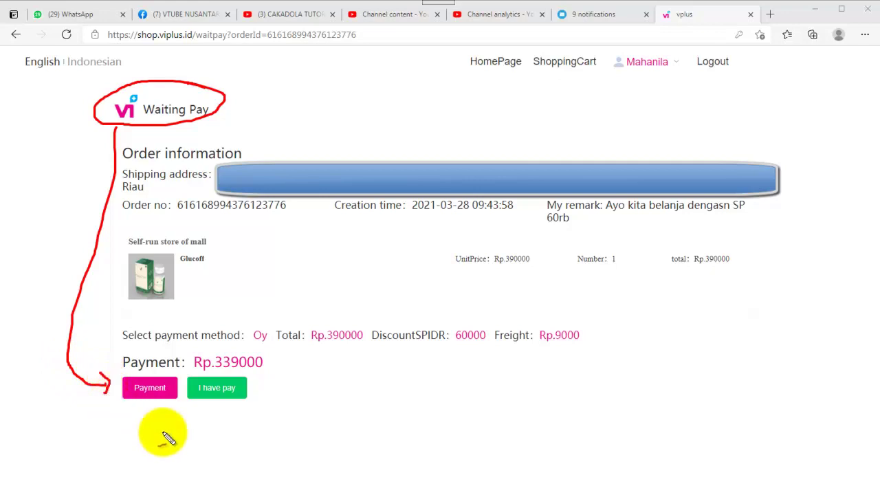
key("Escape")
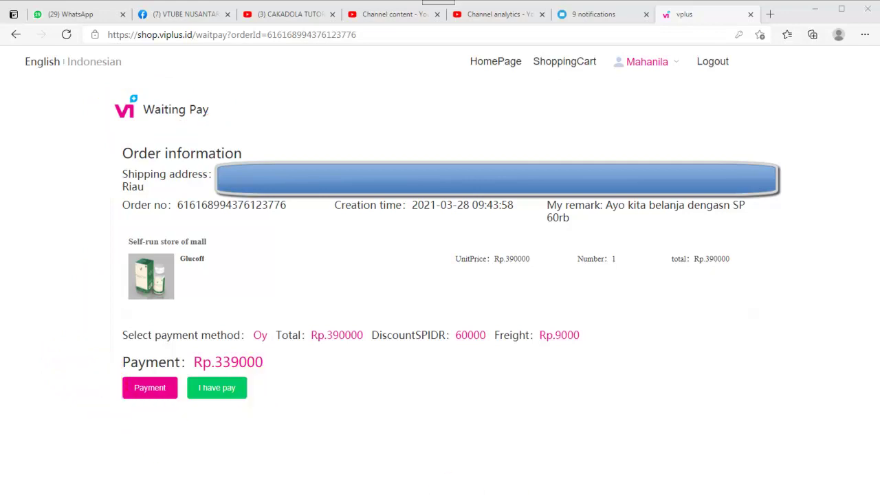
Start the payment for the Glucoff order and enter the account's second password in the password dialog
left_click(151, 392)
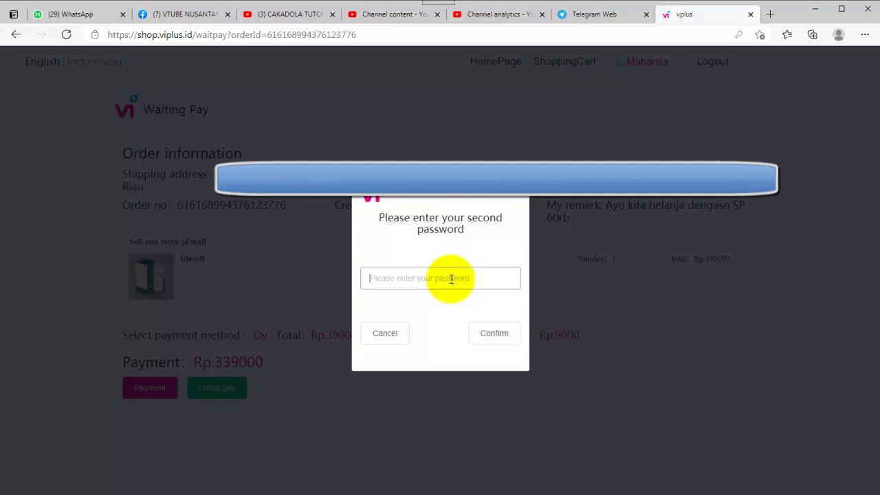
type("••")
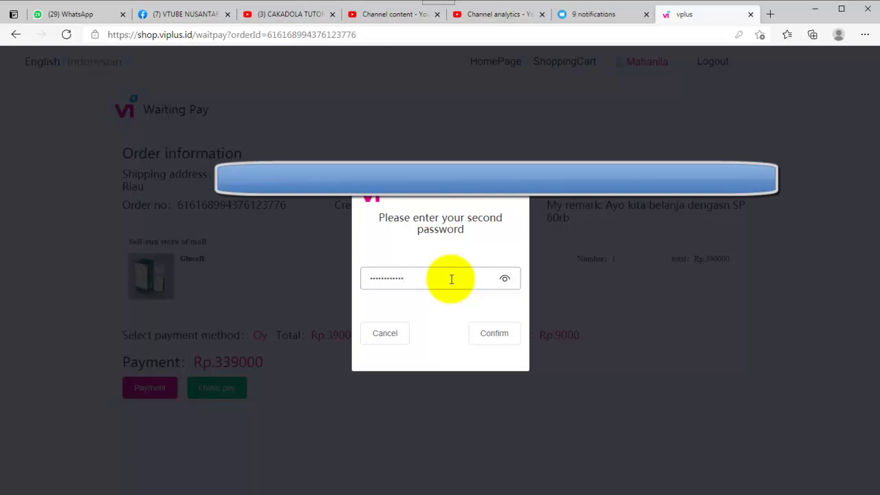
left_click(451, 279)
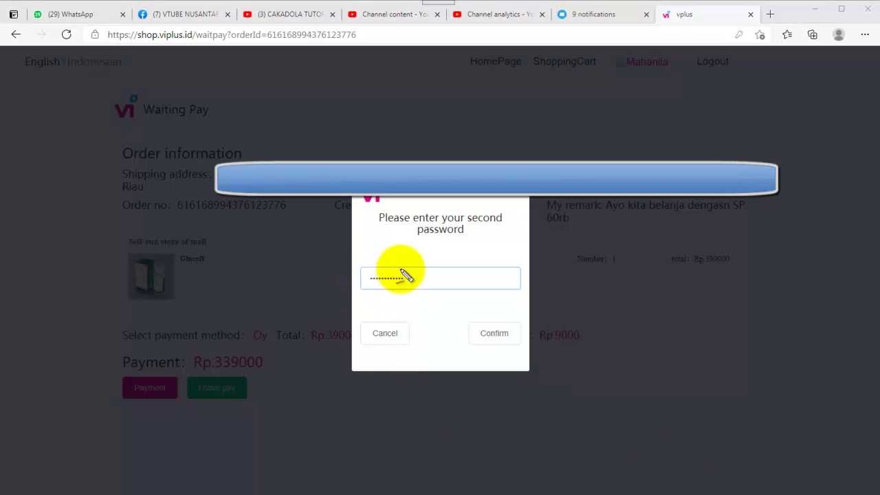
Circle the entered second password, the show-password spot in its field, and the Confirm option
mouse_move(411, 268)
left_mouse_down()
mouse_move(360, 282)
mouse_move(413, 271)
left_mouse_up()
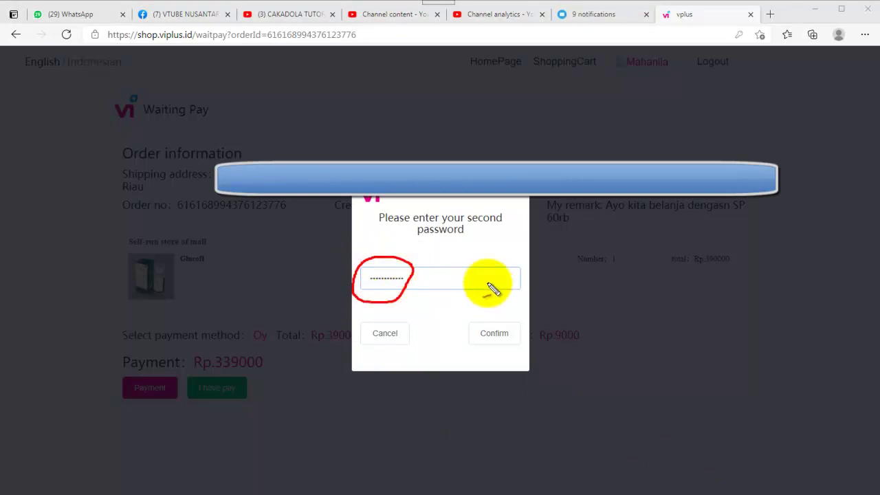
left_click_drag(512, 260, 535, 281)
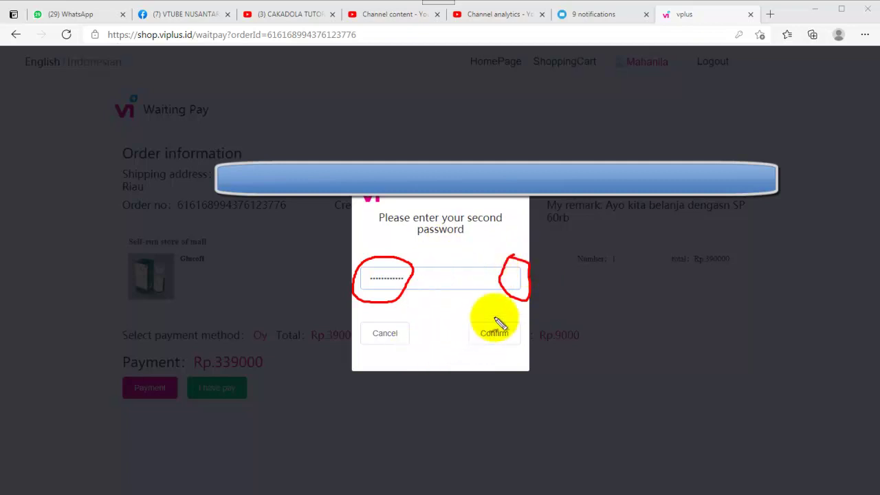
mouse_move(517, 310)
left_mouse_down()
mouse_move(462, 320)
mouse_move(516, 324)
mouse_move(512, 303)
left_mouse_up()
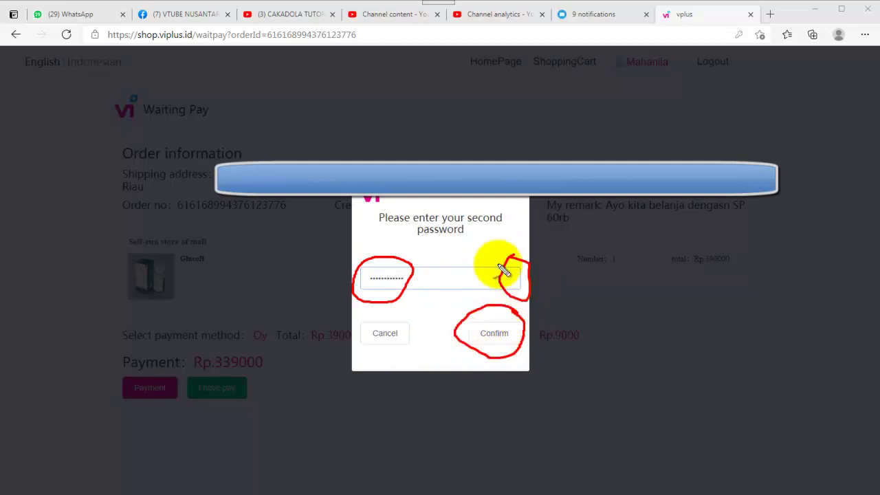
Circle Waiting Pay, Payment, the payment amount and the Glucoff product, draw an arrow to the password dialog, and check-mark Confirm
mouse_move(213, 94)
left_mouse_down()
mouse_move(113, 123)
mouse_move(204, 88)
left_mouse_up()
left_click_drag(165, 360, 173, 415)
left_click_drag(196, 356, 272, 375)
mouse_move(217, 234)
left_mouse_down()
mouse_move(122, 248)
mouse_move(260, 227)
left_mouse_up()
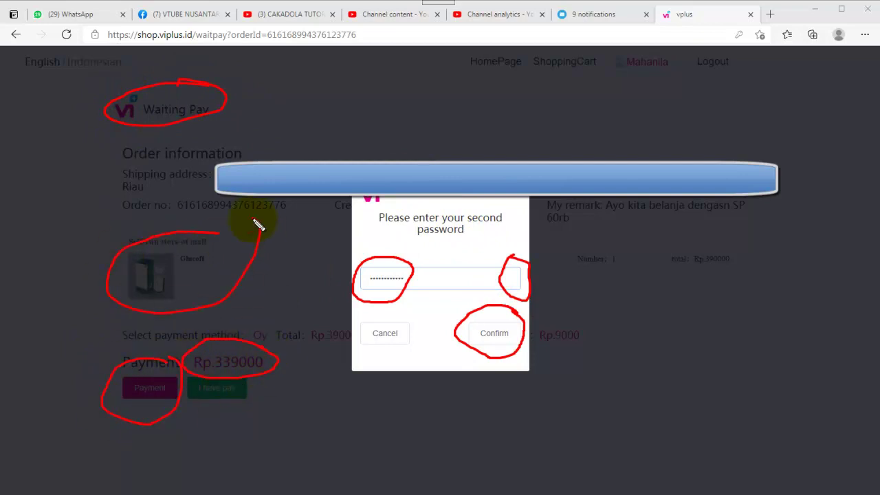
left_click_drag(297, 308, 342, 265)
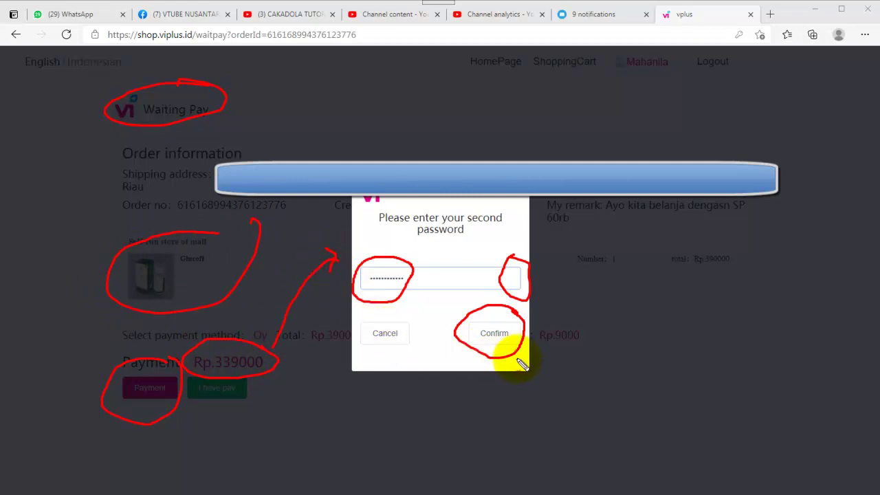
left_click_drag(511, 361, 547, 358)
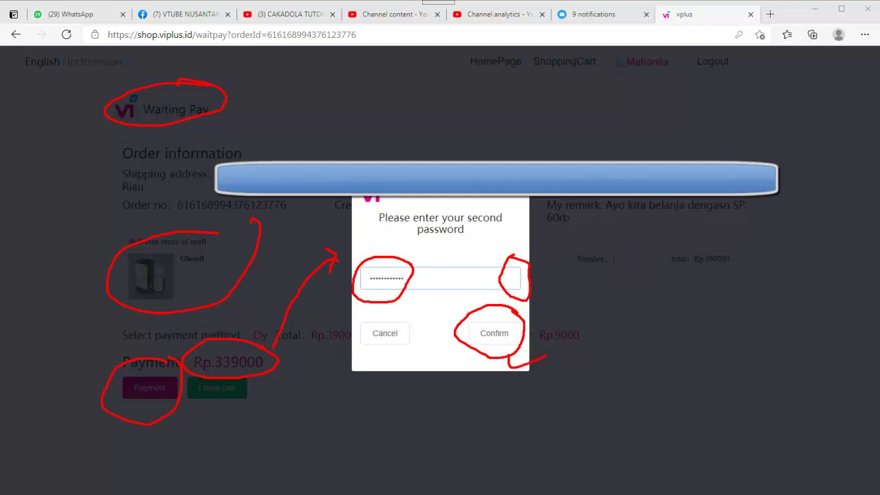
Clear the markup and confirm the second password to proceed to the OY! payment page
key("Escape")
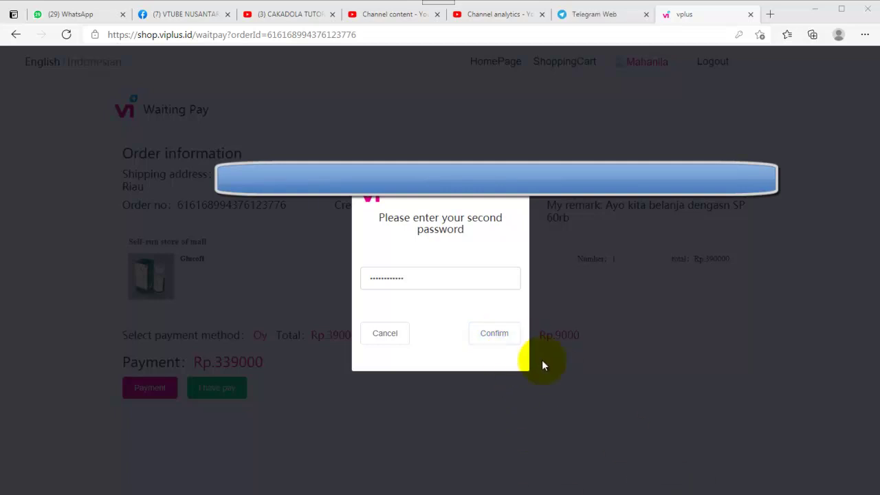
left_click(499, 337)
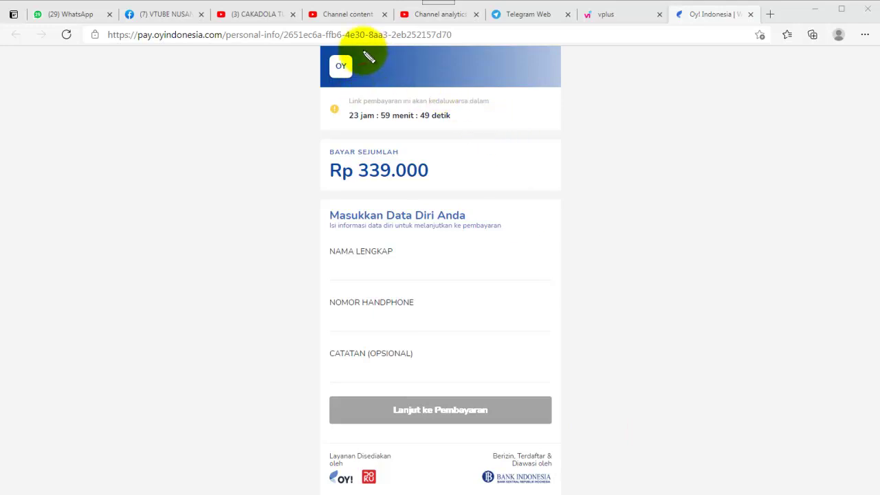
Circle the OY logo, check-mark the link expiry notice and the amount due, handwrite "1 x 24 Jam", and mark the personal data form
mouse_move(350, 50)
left_mouse_down()
mouse_move(335, 49)
mouse_move(320, 83)
mouse_move(364, 62)
left_mouse_up()
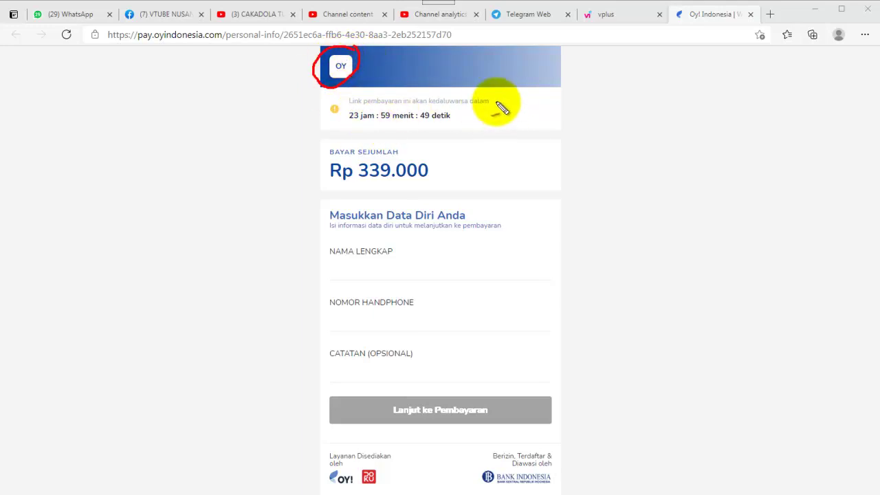
left_click_drag(500, 101, 520, 97)
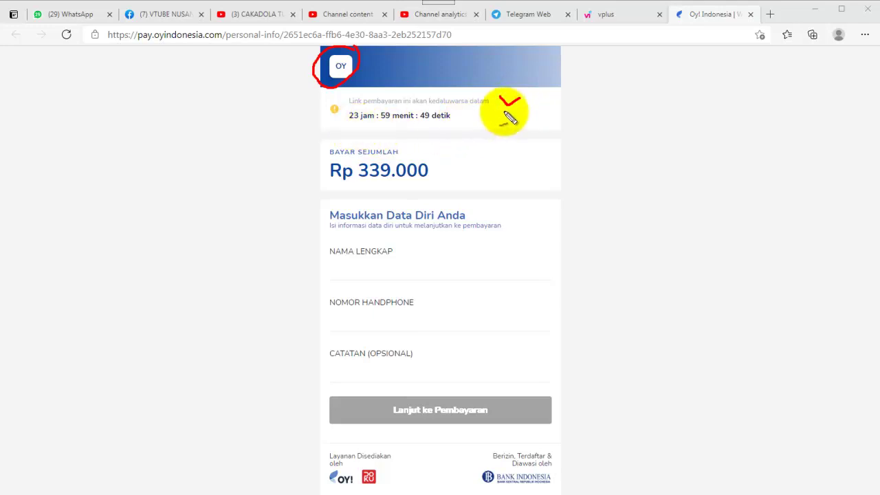
mouse_move(579, 100)
left_mouse_down()
mouse_move(583, 123)
mouse_move(660, 108)
mouse_move(658, 115)
mouse_move(717, 112)
mouse_move(745, 121)
left_mouse_up()
left_click_drag(689, 88, 705, 86)
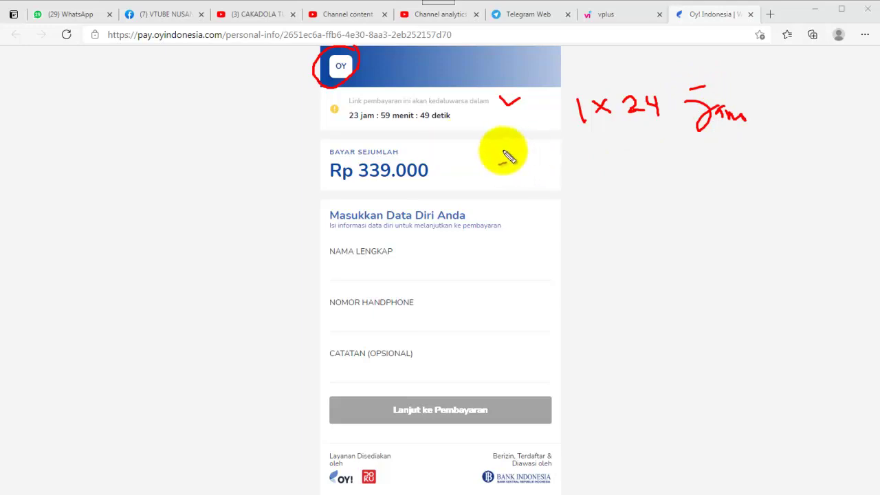
left_click_drag(441, 158, 524, 131)
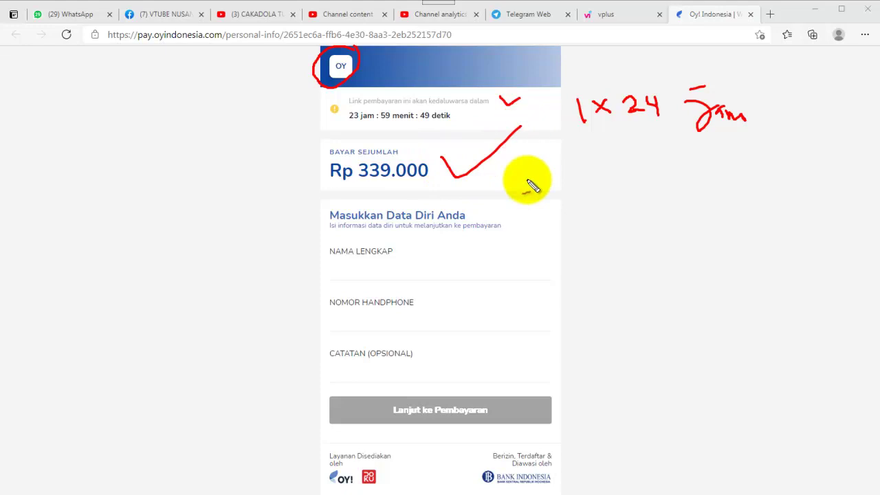
left_click_drag(465, 226, 466, 276)
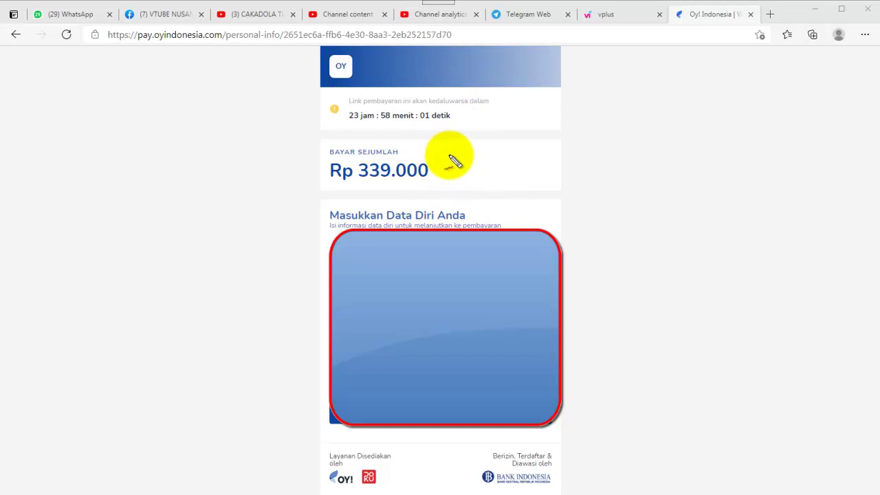
Check-mark the amount due, link the circled OY logo by arrow to the circled service providers, and mark the Bank Indonesia notice
left_click_drag(448, 156, 511, 150)
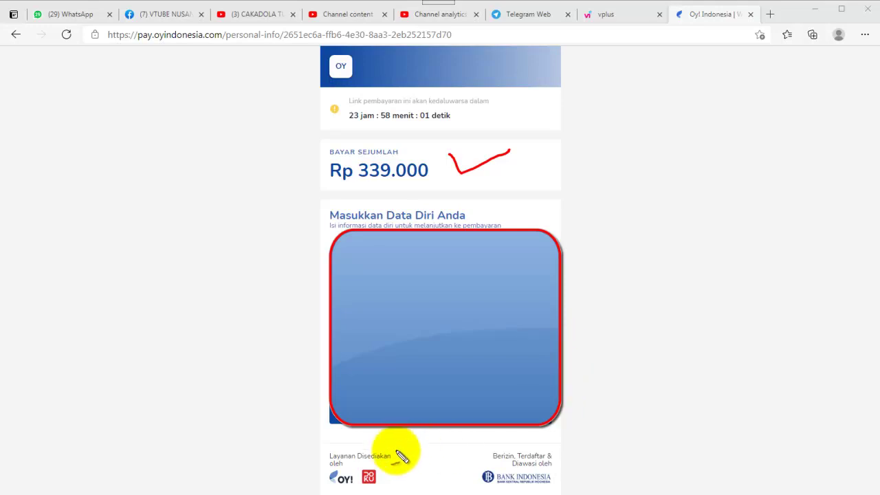
mouse_move(397, 448)
left_mouse_down()
mouse_move(332, 431)
mouse_move(306, 475)
mouse_move(391, 477)
mouse_move(389, 451)
left_mouse_up()
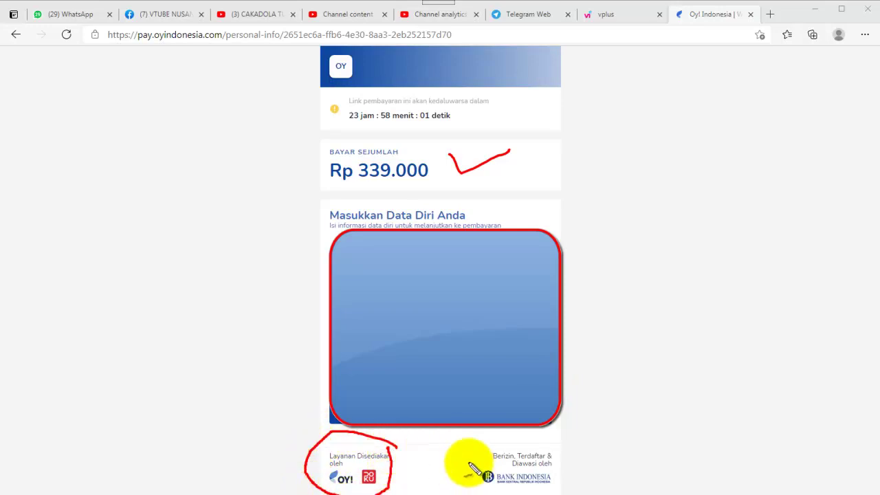
mouse_move(366, 61)
left_mouse_down()
mouse_move(326, 74)
mouse_move(240, 426)
mouse_move(300, 450)
left_mouse_up()
left_click_drag(300, 449, 282, 465)
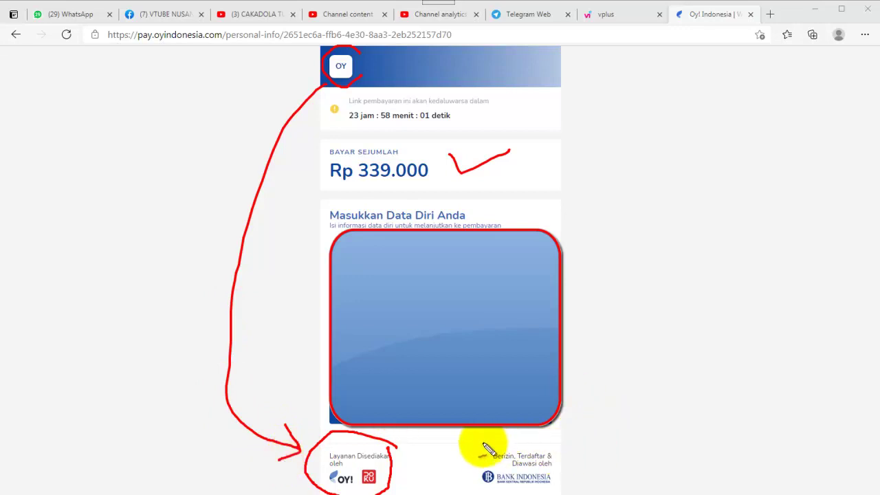
mouse_move(563, 455)
left_mouse_down()
mouse_move(564, 475)
mouse_move(574, 474)
mouse_move(565, 447)
mouse_move(542, 439)
mouse_move(484, 445)
mouse_move(479, 477)
mouse_move(530, 492)
mouse_move(580, 478)
mouse_move(576, 459)
mouse_move(557, 473)
left_mouse_up()
left_click_drag(624, 430, 557, 474)
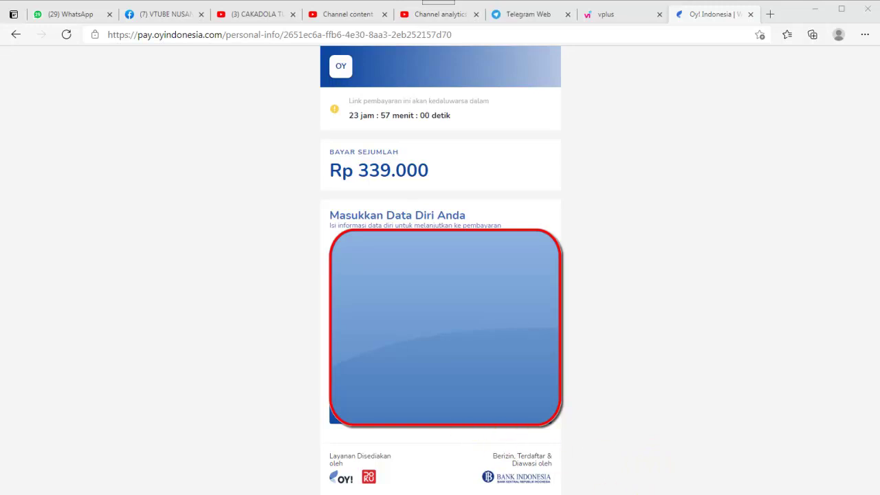
Underline Lanjut ke Pembayaran, undo the underline, and continue from the personal data form to the payment methods
left_click_drag(412, 427, 501, 427)
key("ctrl+z")
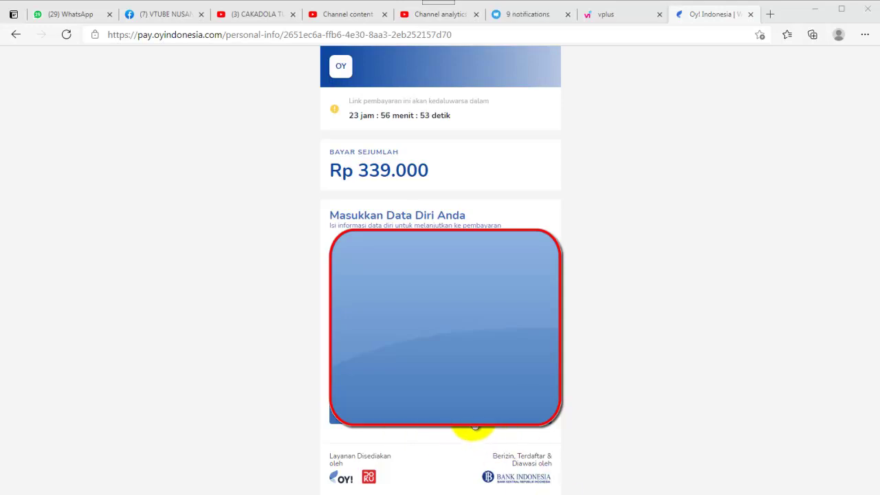
left_click(475, 427)
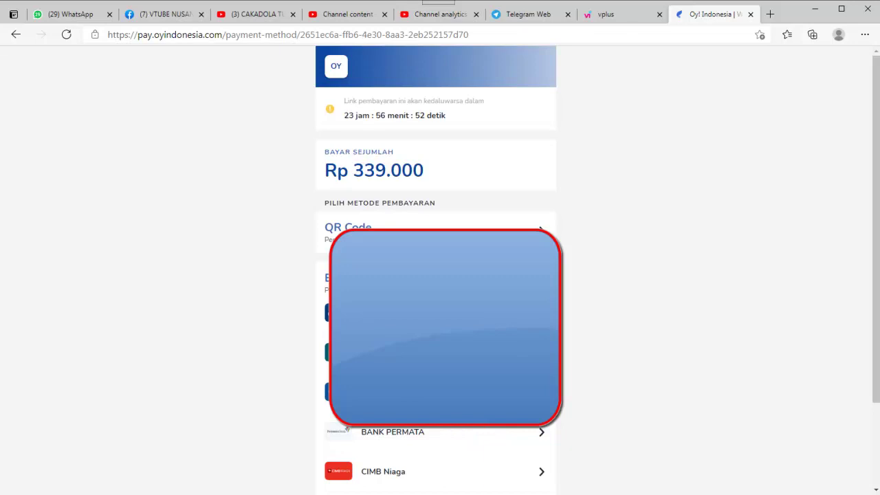
scroll(488, 338, "down", 1)
scroll(485, 336, "up", 1)
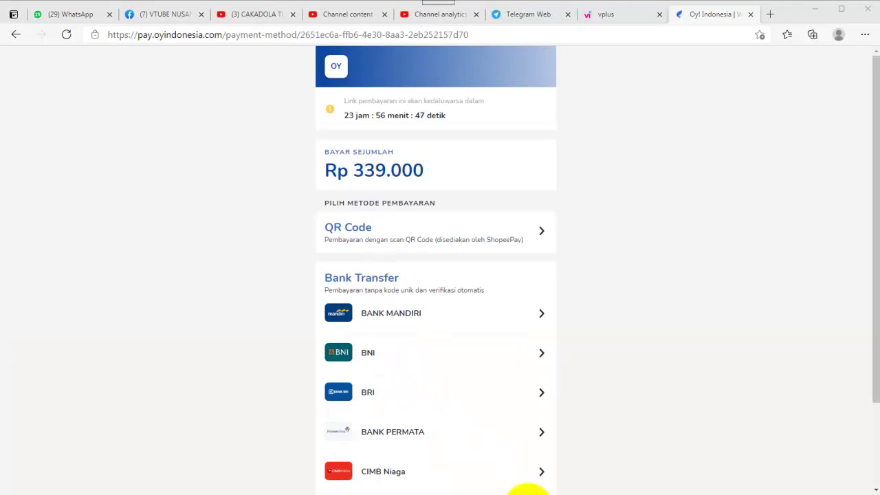
Draw check marks beside BANK MANDIRI, BNI, BRI, BANK PERMATA and CIMB Niaga in the Bank Transfer list
left_click_drag(448, 315, 471, 311)
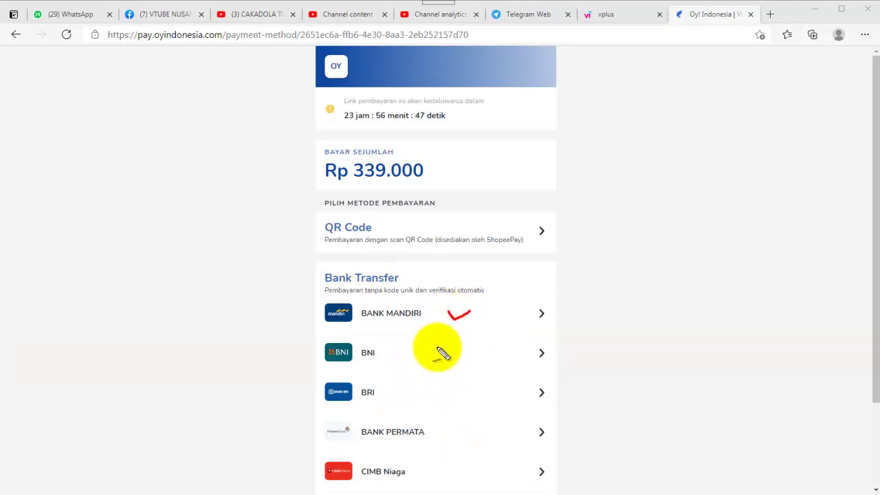
left_click_drag(451, 344, 465, 342)
left_click_drag(455, 389, 482, 384)
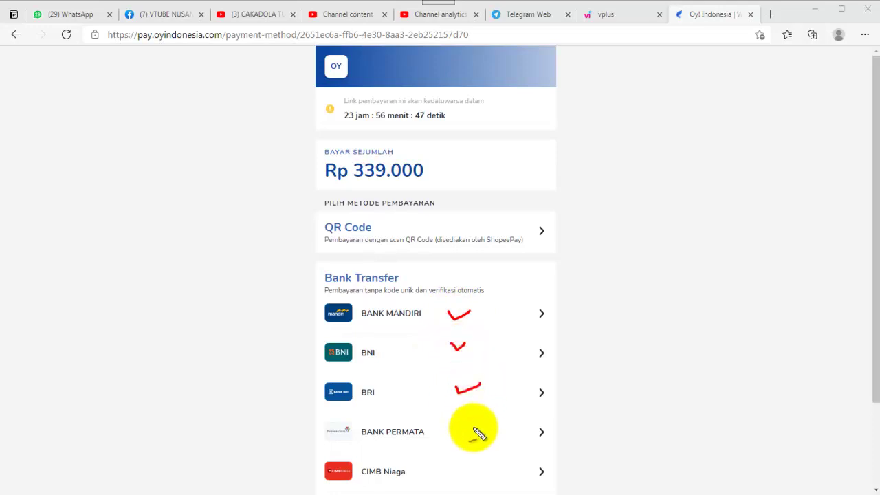
left_click_drag(457, 422, 481, 422)
left_click_drag(460, 462, 487, 458)
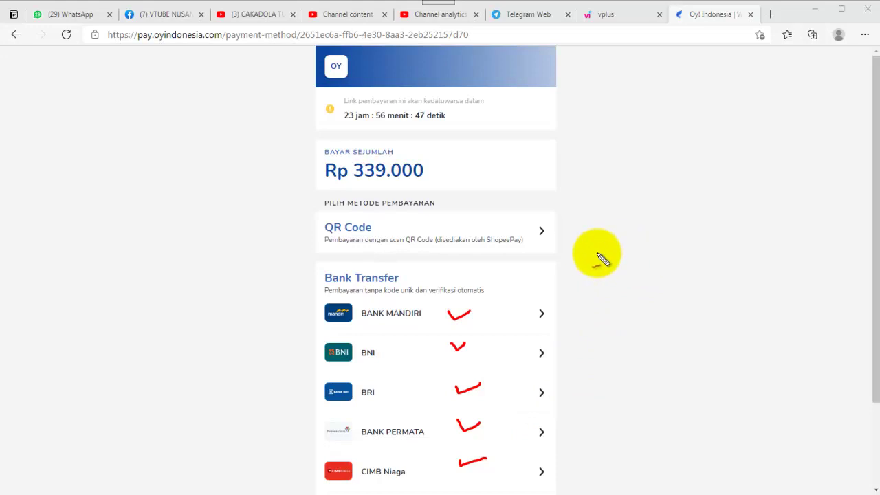
Handwrite "Internet Banking" beside the Bank Transfer list and draw a circle around it
mouse_move(578, 286)
left_mouse_down()
mouse_move(590, 322)
mouse_move(599, 308)
mouse_move(629, 338)
mouse_move(644, 313)
mouse_move(662, 328)
mouse_move(659, 307)
mouse_move(698, 311)
mouse_move(711, 295)
mouse_move(723, 305)
mouse_move(692, 304)
left_mouse_up()
mouse_move(628, 365)
left_mouse_down()
mouse_move(630, 395)
mouse_move(636, 385)
mouse_move(685, 398)
mouse_move(702, 392)
mouse_move(704, 403)
mouse_move(716, 395)
left_mouse_up()
mouse_move(726, 385)
left_mouse_down()
mouse_move(747, 383)
mouse_move(719, 416)
left_mouse_up()
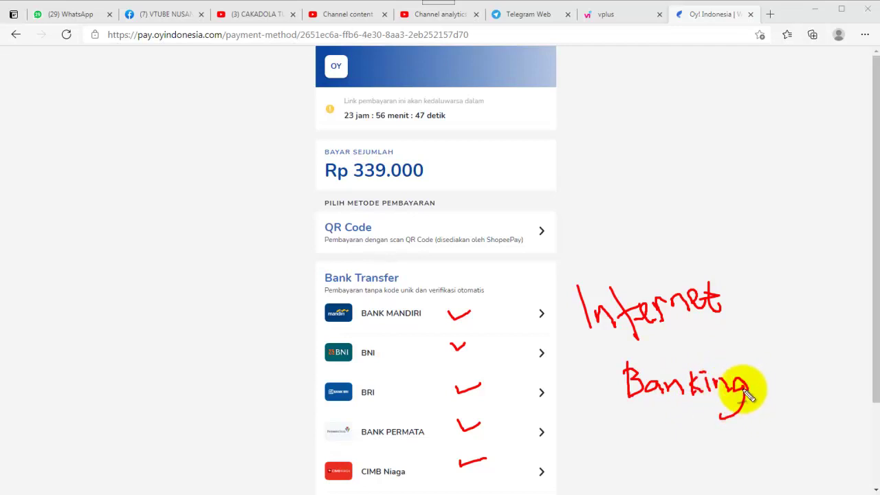
mouse_move(740, 253)
left_mouse_down()
mouse_move(708, 237)
mouse_move(583, 346)
mouse_move(780, 359)
mouse_move(698, 240)
left_mouse_up()
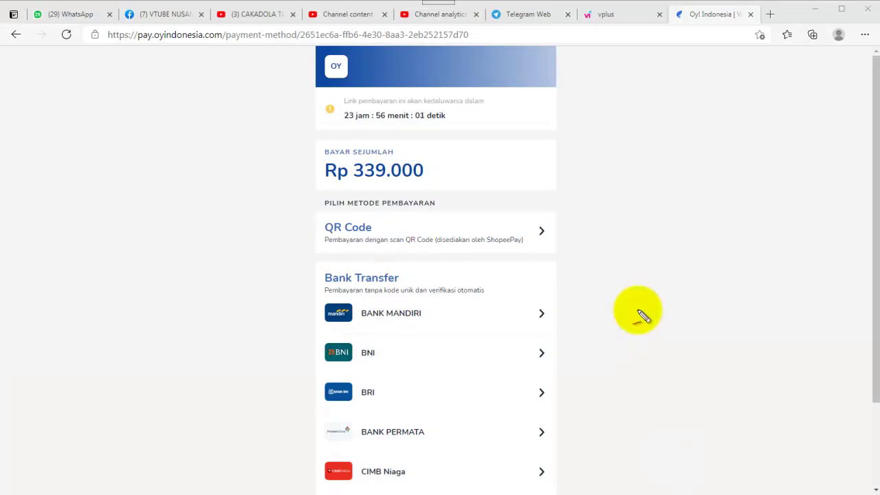
Handwrite "mobile Banking" beside the Bank Transfer list
mouse_move(599, 281)
left_mouse_down()
mouse_move(599, 301)
mouse_move(617, 311)
mouse_move(670, 310)
mouse_move(672, 286)
mouse_move(691, 306)
mouse_move(707, 305)
left_mouse_up()
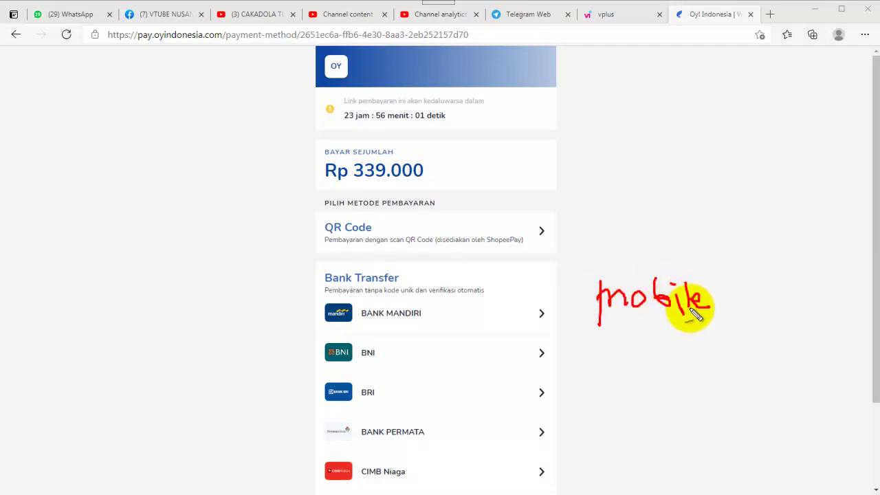
mouse_move(617, 342)
left_mouse_down()
mouse_move(621, 361)
mouse_move(634, 347)
mouse_move(623, 364)
mouse_move(639, 360)
left_mouse_up()
mouse_move(690, 346)
left_mouse_down()
mouse_move(702, 350)
mouse_move(697, 338)
mouse_move(733, 349)
mouse_move(727, 383)
left_mouse_up()
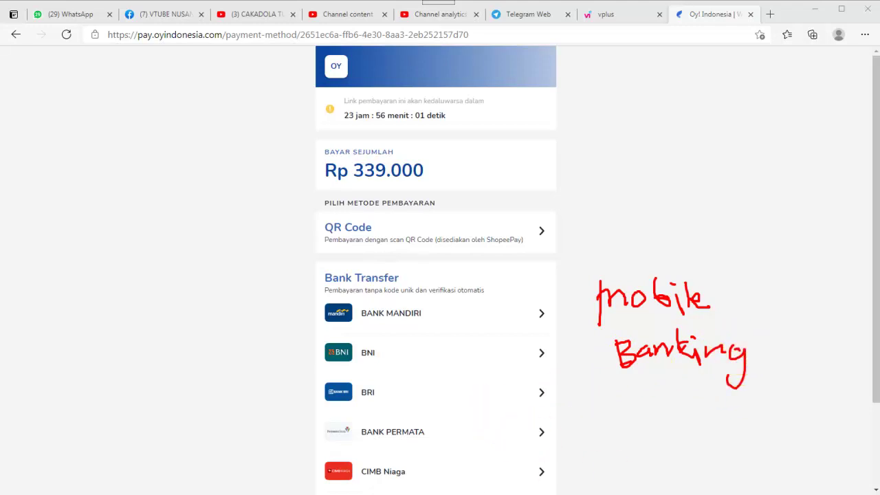
Number the six Bank Transfer options 1 to 6 by hand and draw a check mark beside each, from BANK MANDIRI to BCA
scroll(475, 327, "down", 2)
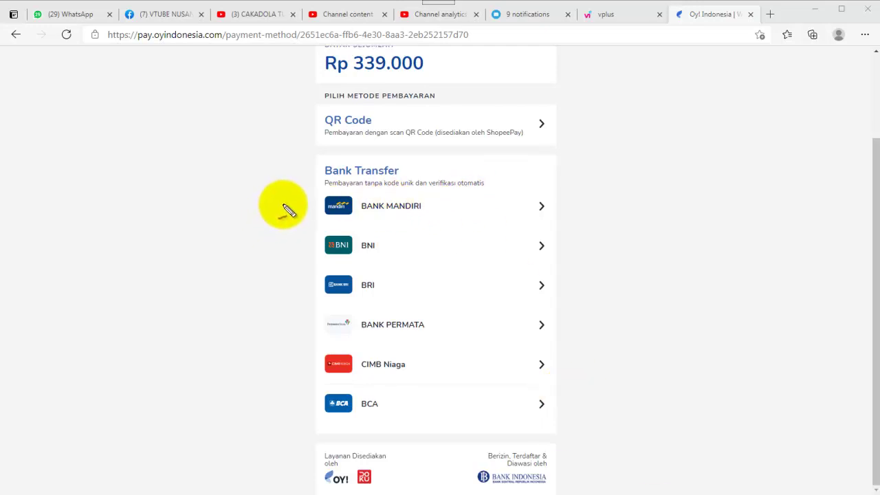
mouse_move(295, 197)
left_mouse_down()
mouse_move(279, 280)
mouse_move(288, 351)
mouse_move(275, 370)
mouse_move(287, 395)
left_mouse_up()
left_click_drag(446, 205, 476, 191)
mouse_move(416, 244)
left_mouse_down()
mouse_move(444, 247)
mouse_move(439, 240)
left_mouse_up()
left_click_drag(416, 282, 440, 276)
left_click_drag(445, 315, 470, 308)
left_click_drag(439, 361, 472, 347)
left_click_drag(417, 397, 468, 391)
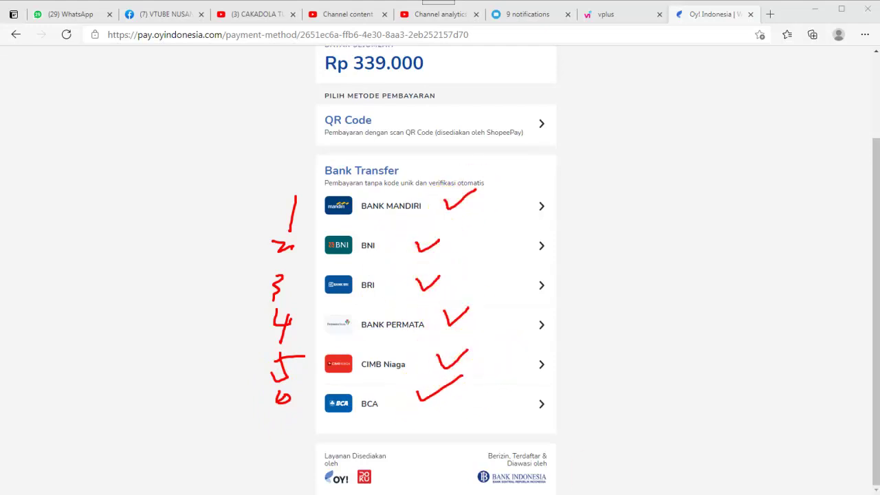
Clear the drawings, expand the BCA transfer option, and draw check marks beside Subtotal, Biaya Admin and Total Pembayaran
key("Escape")
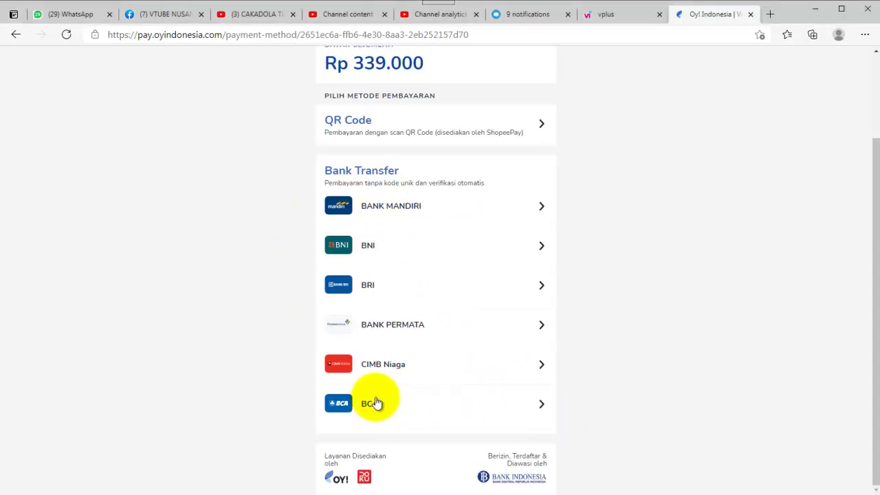
left_click(376, 403)
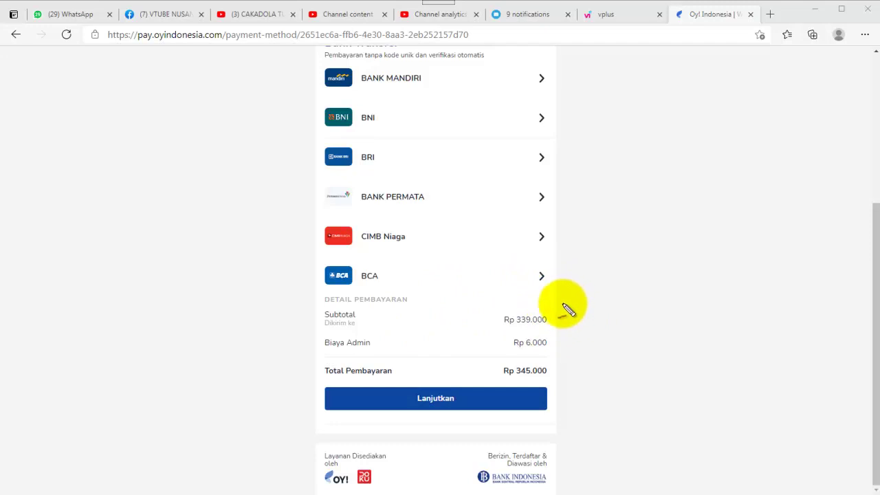
mouse_move(556, 307)
left_mouse_down()
mouse_move(584, 317)
mouse_move(603, 344)
left_mouse_up()
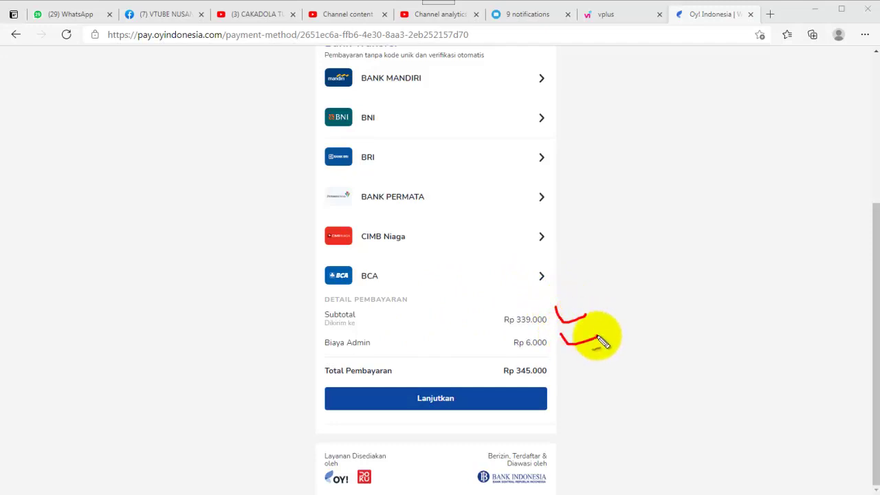
left_click_drag(565, 372, 605, 363)
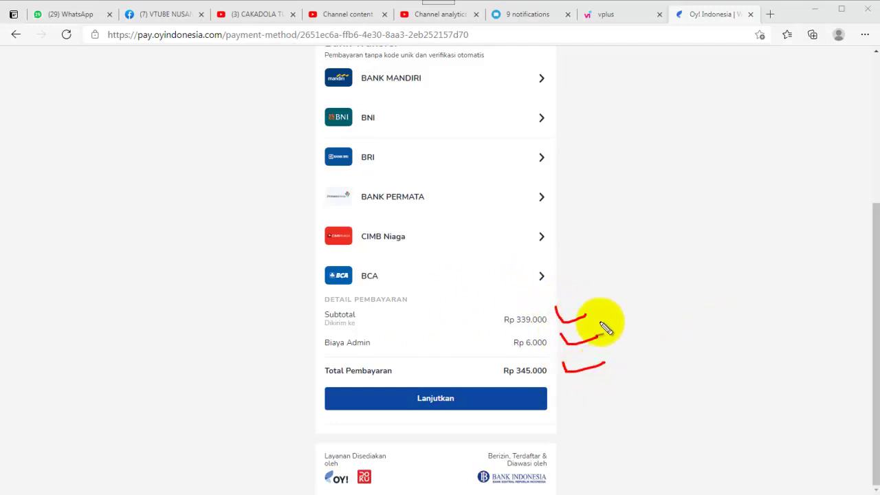
Draw a large loop around the BCA payment details, circle the admin fee and underline the total payment
mouse_move(282, 257)
left_mouse_down()
mouse_move(524, 270)
mouse_move(612, 402)
mouse_move(486, 432)
mouse_move(298, 417)
mouse_move(291, 319)
mouse_move(306, 241)
mouse_move(299, 265)
left_mouse_up()
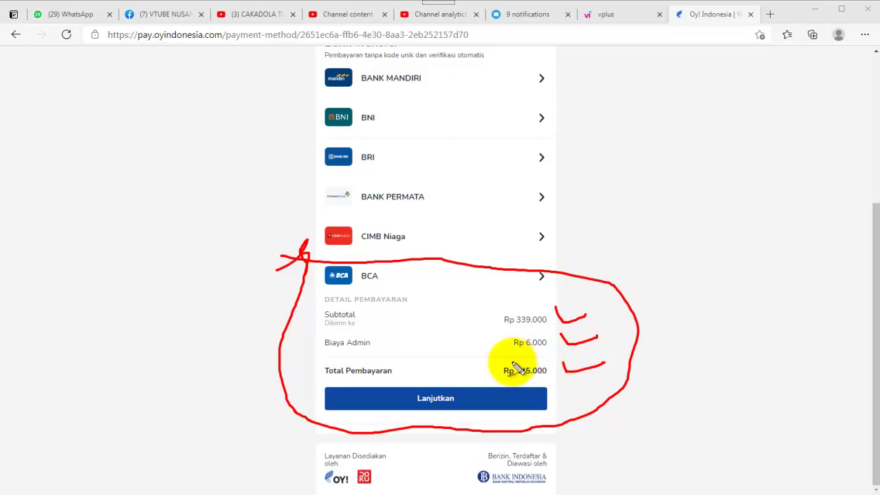
mouse_move(553, 342)
left_mouse_down()
mouse_move(516, 332)
mouse_move(560, 344)
left_mouse_up()
left_click_drag(540, 378, 610, 390)
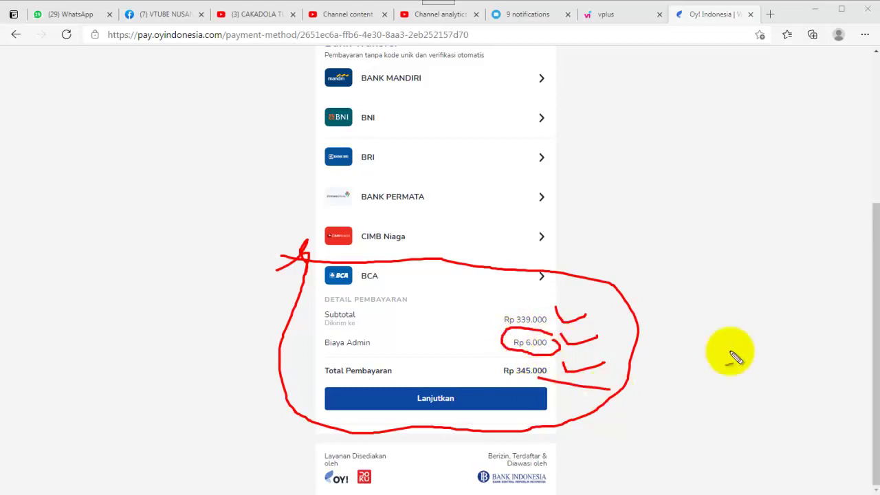
Handwrite "345.000" beside the BCA payment details and mark the total payment with another underline and check mark
mouse_move(657, 269)
left_mouse_down()
mouse_move(655, 297)
mouse_move(715, 274)
mouse_move(719, 302)
mouse_move(736, 281)
mouse_move(742, 295)
left_mouse_up()
mouse_move(766, 273)
left_mouse_down()
mouse_move(772, 295)
mouse_move(784, 276)
mouse_move(821, 306)
mouse_move(802, 276)
left_mouse_up()
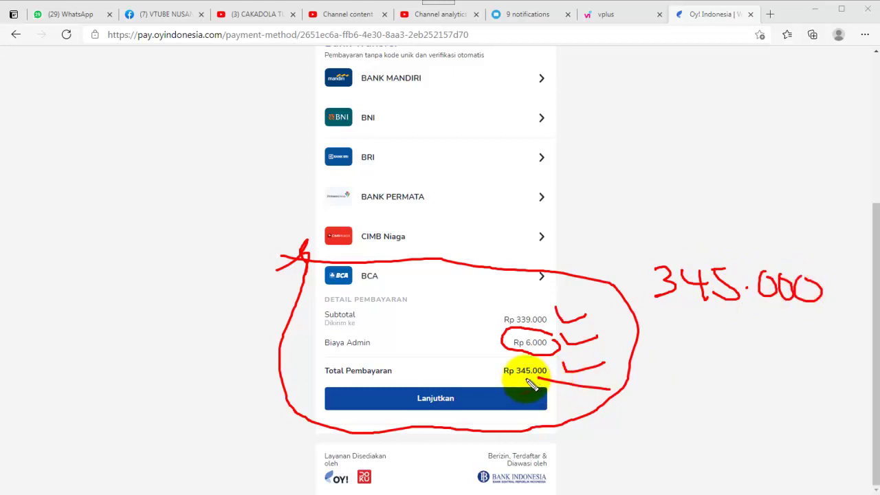
mouse_move(507, 378)
left_mouse_down()
mouse_move(548, 380)
mouse_move(542, 384)
mouse_move(581, 365)
left_mouse_up()
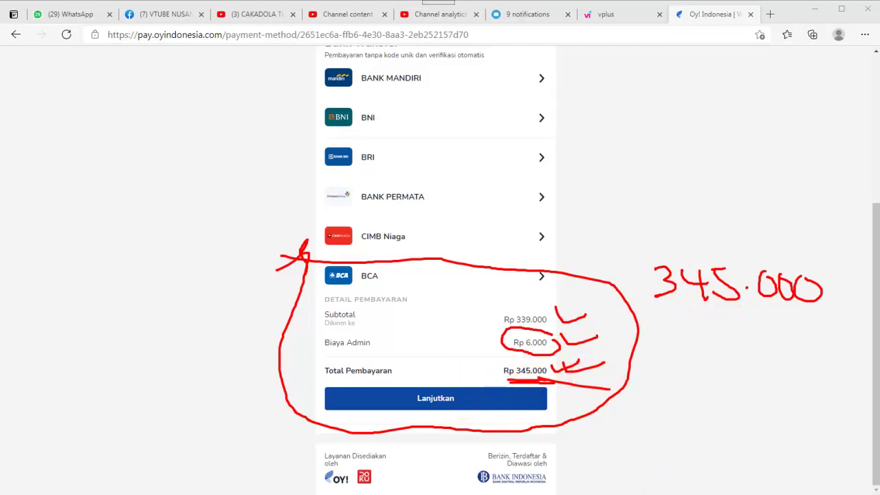
Continue with the BCA transfer, circle "VA" in the confirmation question and handwrite "Virtual Account" between two lines beside it
left_click(471, 405)
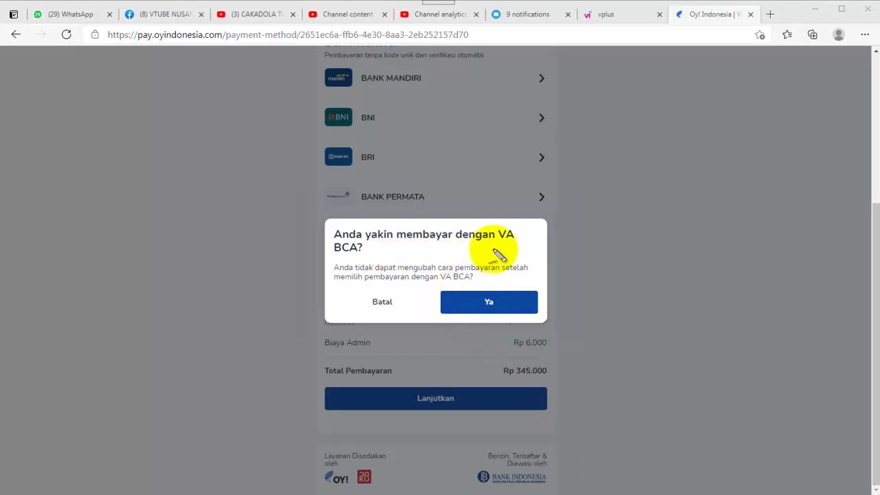
mouse_move(503, 253)
left_mouse_down()
mouse_move(521, 232)
mouse_move(507, 230)
mouse_move(522, 234)
mouse_move(517, 243)
left_mouse_up()
mouse_move(580, 210)
left_mouse_down()
mouse_move(600, 213)
mouse_move(645, 251)
mouse_move(680, 249)
left_mouse_up()
mouse_move(683, 217)
left_mouse_down()
mouse_move(680, 247)
mouse_move(757, 252)
mouse_move(770, 268)
mouse_move(784, 263)
mouse_move(829, 289)
left_mouse_up()
left_click_drag(595, 262, 835, 326)
left_click_drag(589, 183, 794, 248)
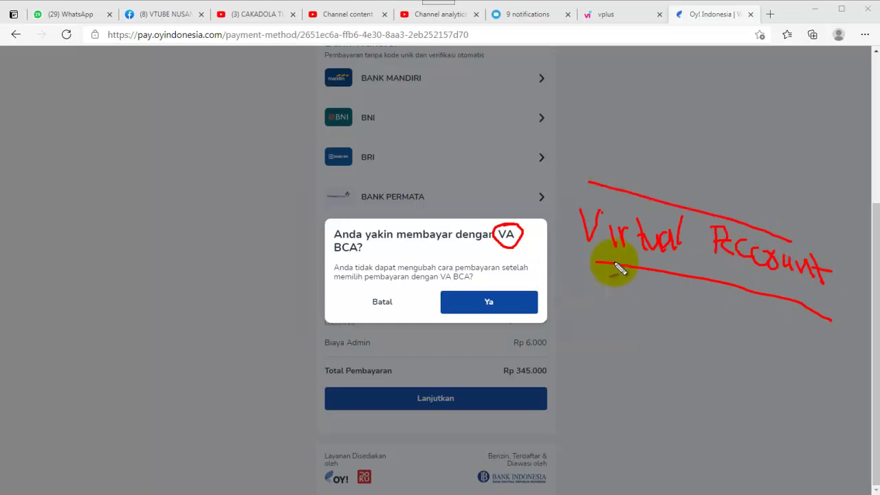
Clear the handwriting and confirm paying the order with VA BCA
key("Escape")
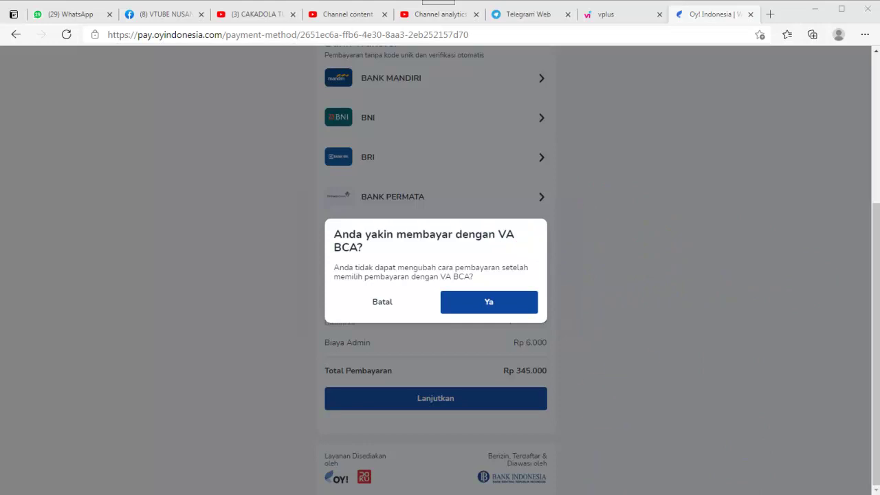
mouse_move(543, 273)
left_mouse_down()
mouse_move(527, 275)
mouse_move(521, 333)
mouse_move(515, 268)
left_mouse_up()
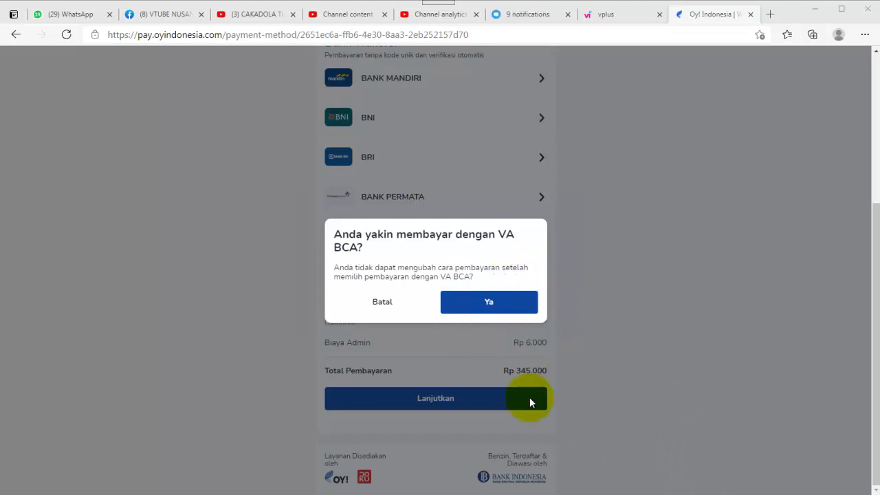
left_click(508, 308)
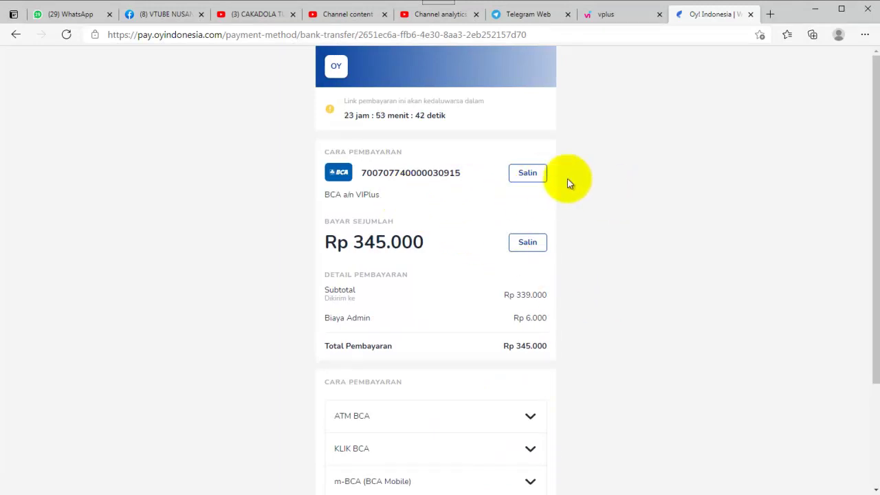
Copy the BCA virtual account number and draw check marks beside it and the amount to pay
left_click(534, 179)
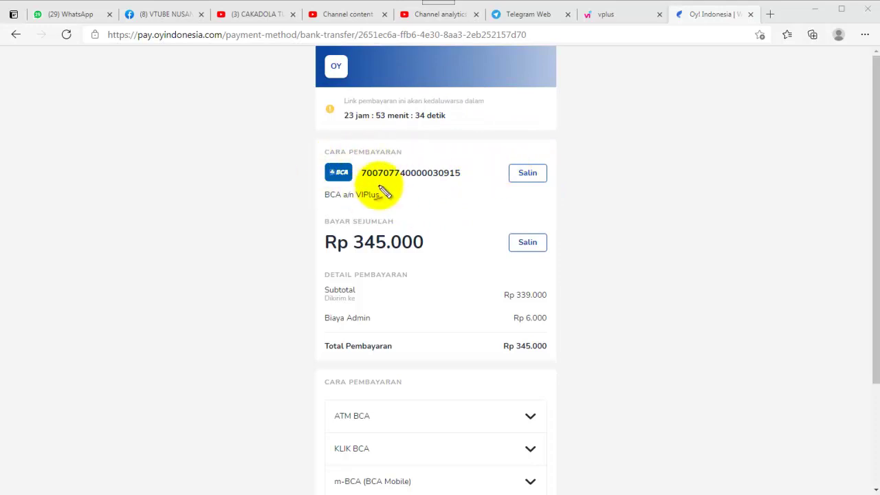
left_click_drag(570, 160, 623, 151)
left_click_drag(455, 225, 491, 232)
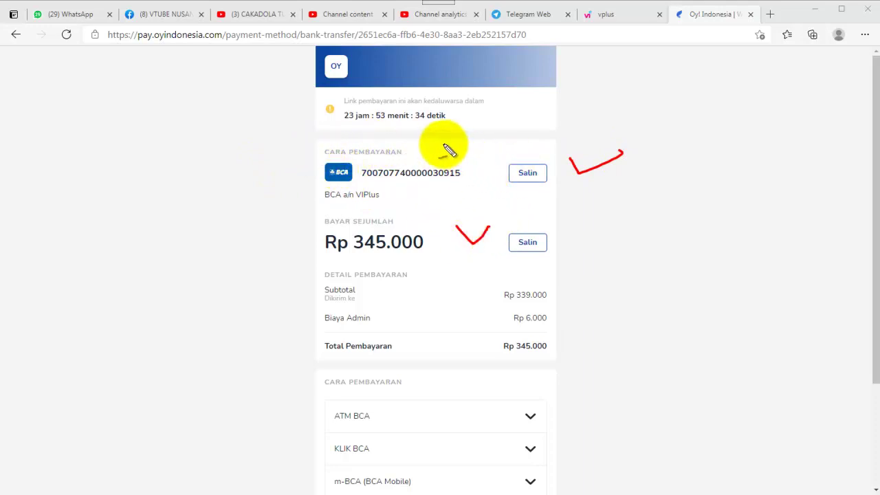
Circle the virtual account number with lines above and below it, and draw check marks beside the payment detail amounts
mouse_move(444, 146)
left_mouse_down()
mouse_move(415, 141)
mouse_move(303, 170)
mouse_move(318, 201)
mouse_move(407, 216)
mouse_move(472, 186)
mouse_move(451, 143)
left_mouse_up()
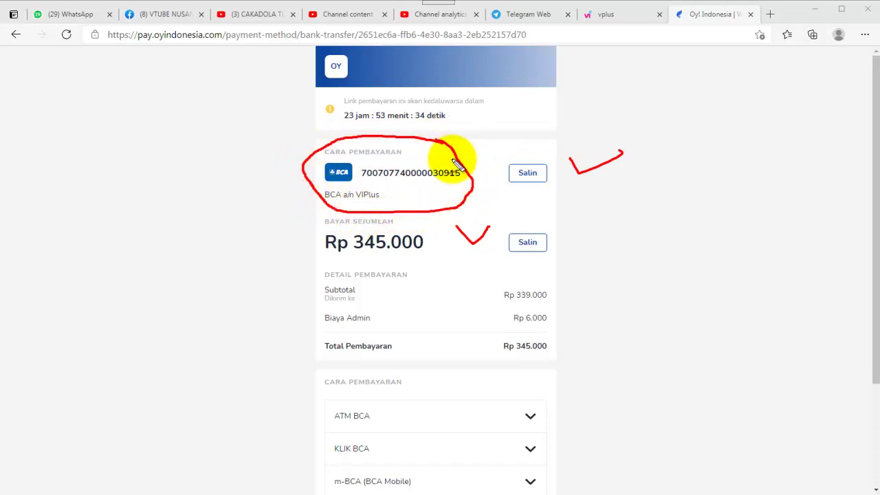
left_click_drag(371, 183, 458, 189)
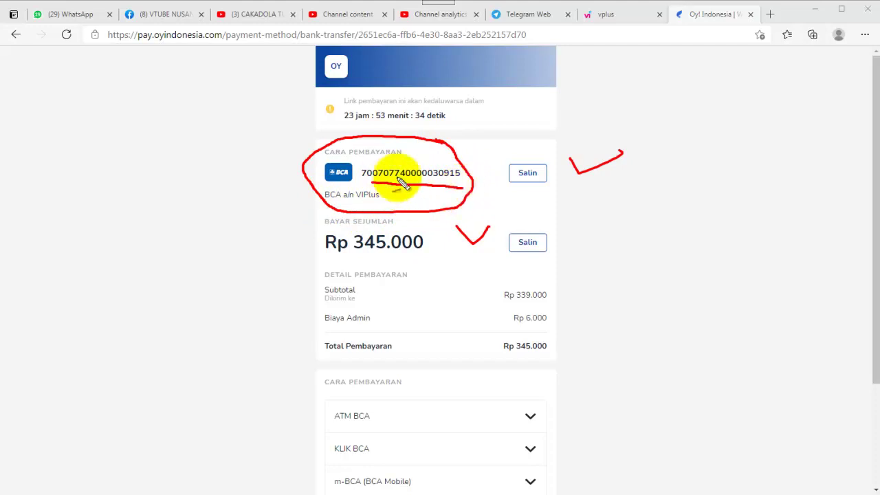
left_click_drag(365, 160, 461, 157)
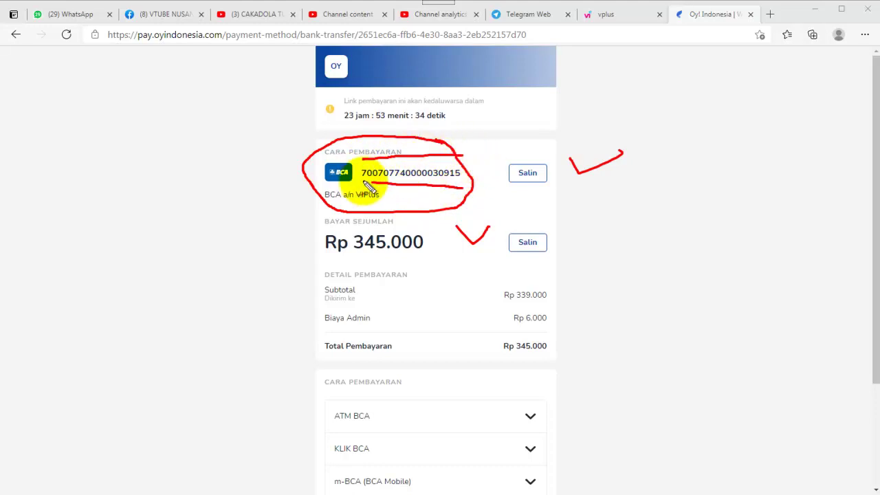
left_click_drag(367, 165, 450, 164)
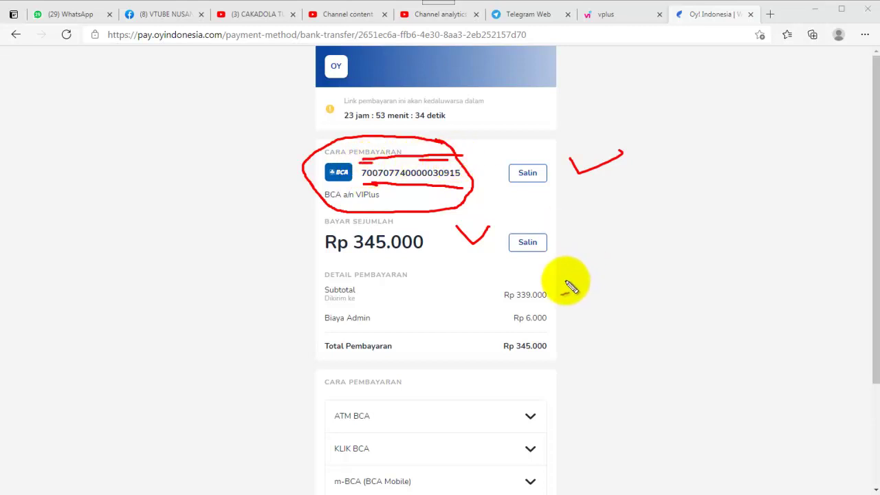
left_click_drag(564, 296, 593, 304)
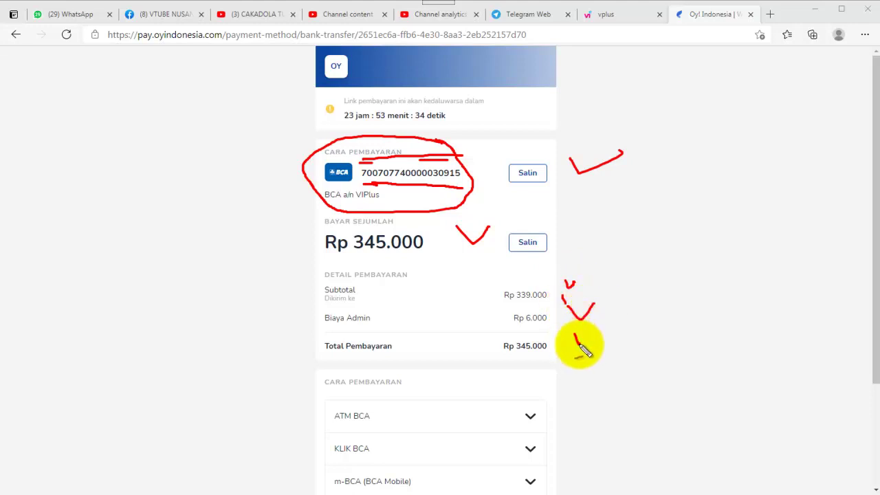
left_click_drag(576, 336, 596, 337)
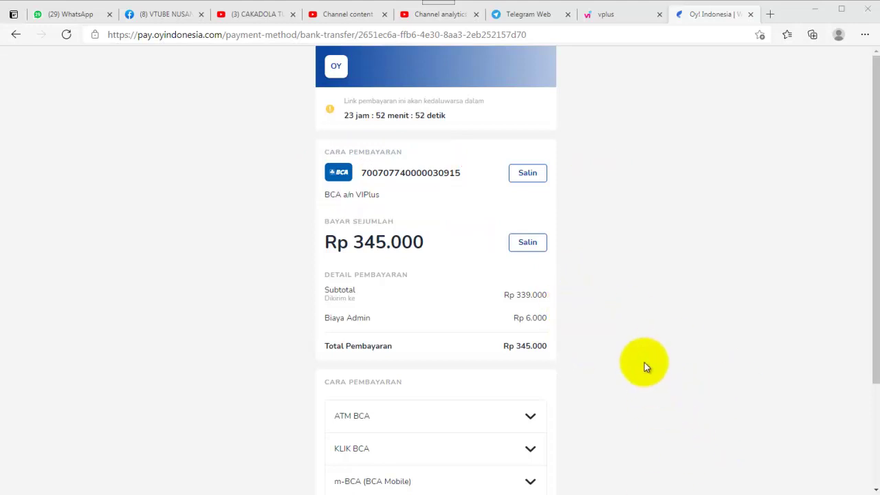
Circle the virtual account number and the ATM BCA, KLIK BCA, BCA Mobile and SIM Tool Kit methods, underlining STK
scroll(645, 363, "down", 1)
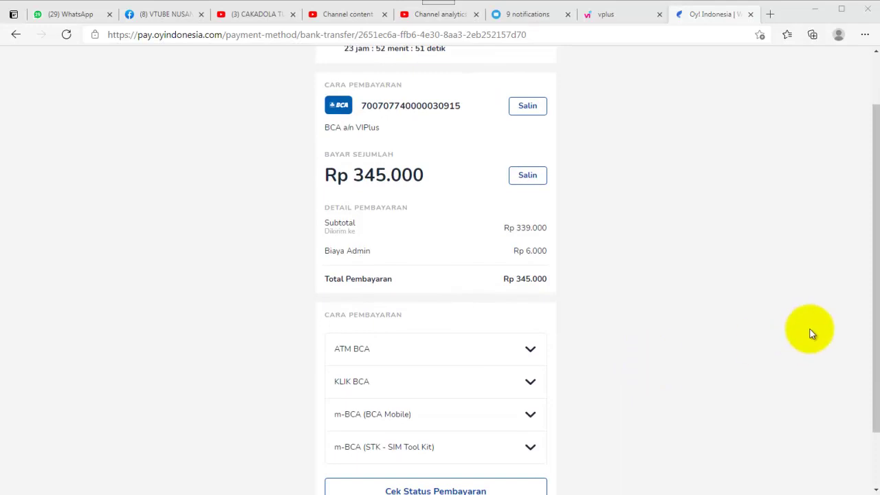
left_click_drag(870, 294, 878, 308)
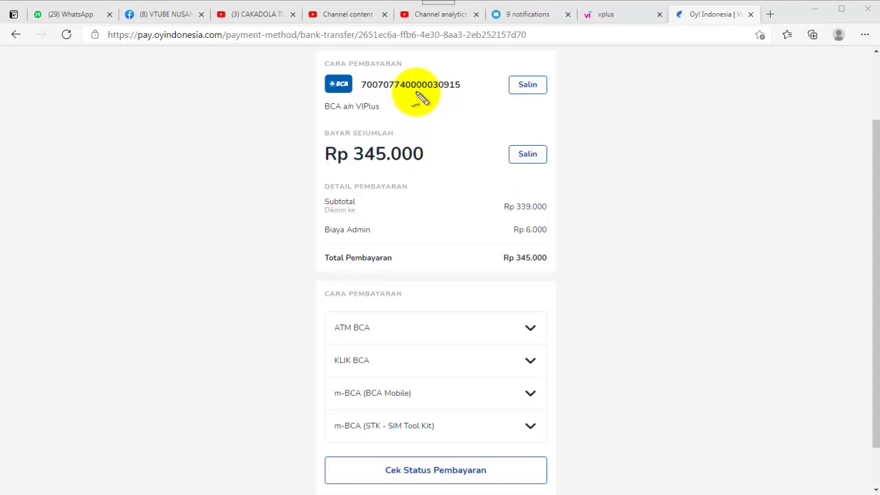
mouse_move(462, 69)
left_mouse_down()
mouse_move(315, 82)
mouse_move(446, 112)
mouse_move(468, 68)
left_mouse_up()
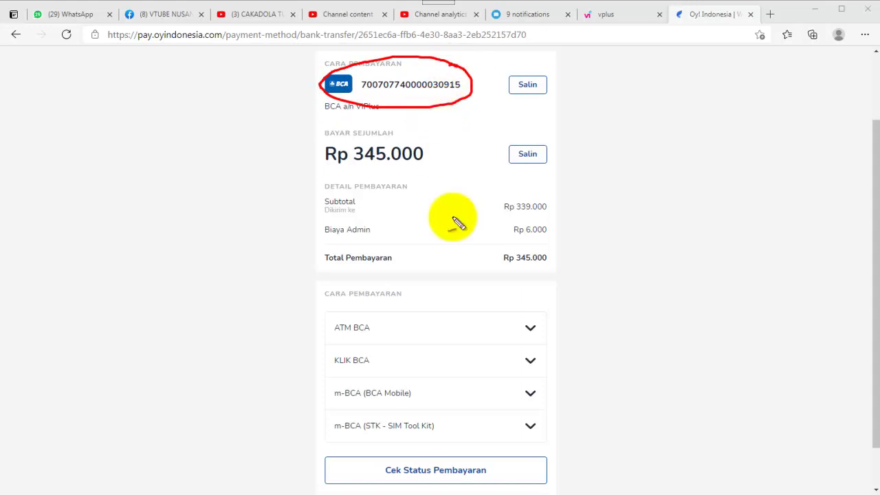
mouse_move(376, 323)
left_mouse_down()
mouse_move(352, 317)
mouse_move(356, 351)
mouse_move(374, 347)
mouse_move(385, 323)
left_mouse_up()
mouse_move(385, 358)
left_mouse_down()
mouse_move(335, 357)
mouse_move(405, 386)
mouse_move(341, 409)
mouse_move(382, 398)
mouse_move(448, 415)
left_mouse_up()
mouse_move(355, 418)
left_mouse_down()
mouse_move(334, 442)
mouse_move(451, 435)
left_mouse_up()
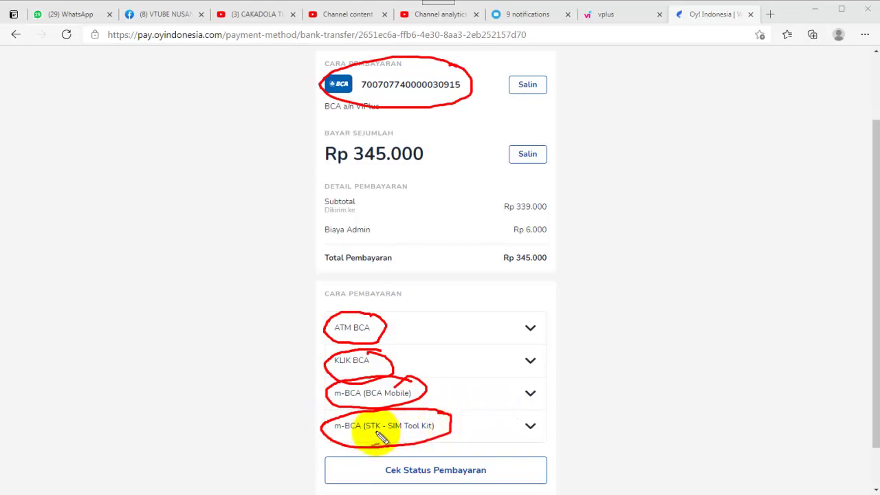
left_click_drag(364, 435, 377, 436)
Draw arrows from the account number to ATM BCA and BCA Mobile, and check marks beside ATM BCA, KLIK BCA and BCA Mobile
mouse_move(324, 95)
left_mouse_down()
mouse_move(266, 193)
mouse_move(285, 310)
mouse_move(313, 329)
left_mouse_up()
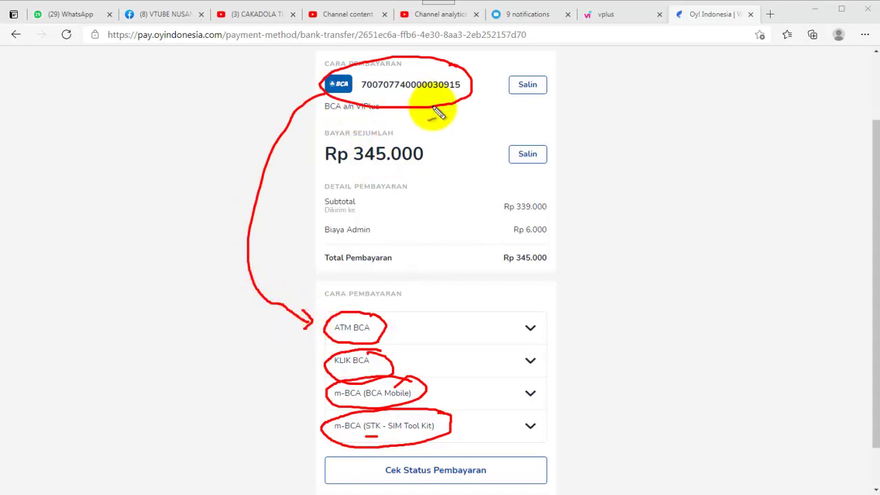
left_click_drag(400, 322, 435, 304)
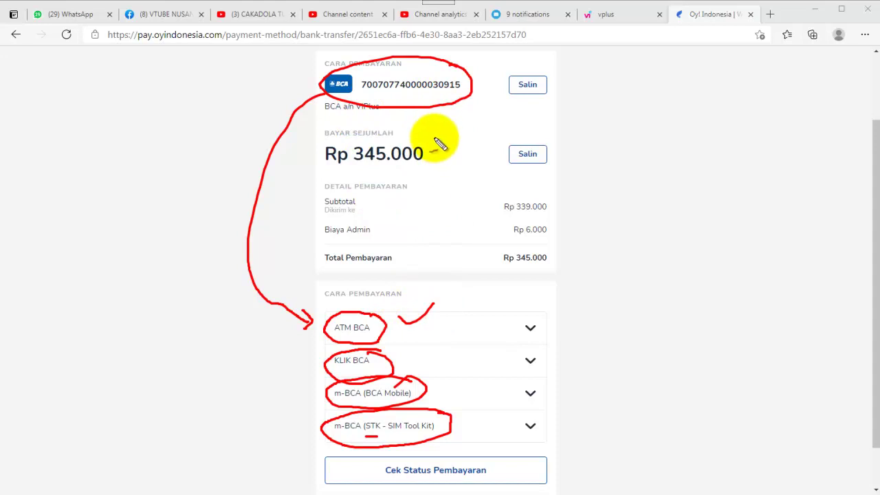
left_click_drag(408, 355, 437, 343)
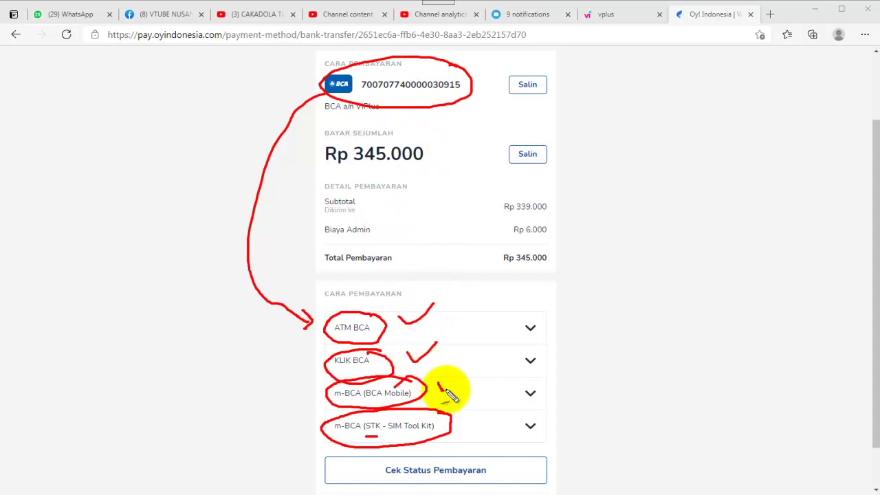
left_click_drag(444, 393, 462, 377)
mouse_move(320, 88)
left_mouse_down()
mouse_move(236, 310)
mouse_move(302, 398)
left_mouse_up()
mouse_move(567, 390)
left_mouse_down()
mouse_move(571, 400)
mouse_move(605, 376)
left_mouse_up()
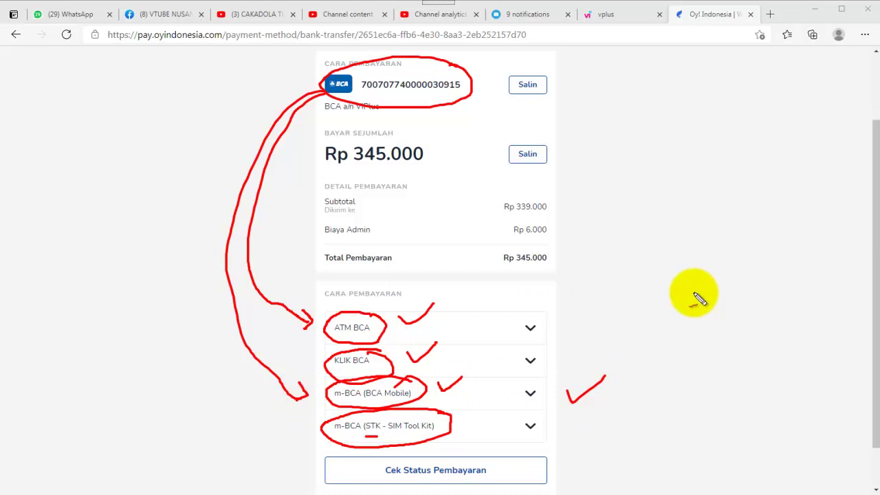
Clear the drawings, expand the ATM BCA payment instructions and draw a loop around them
key("Escape")
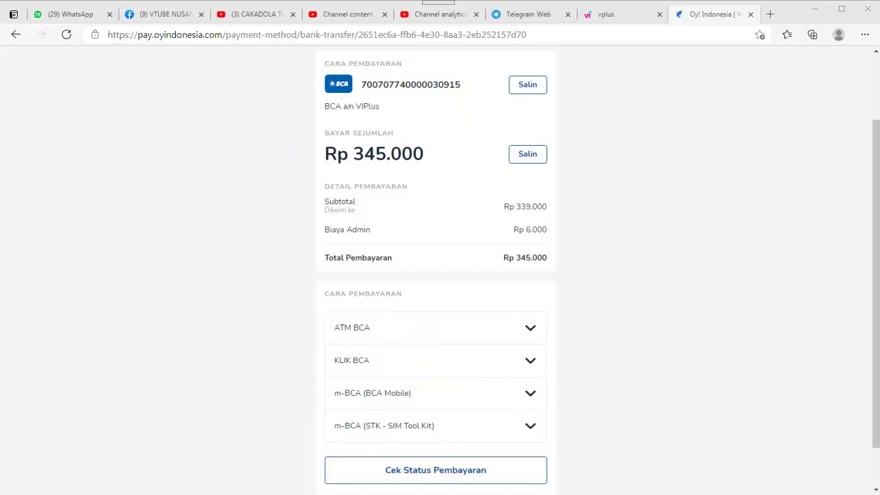
left_click(530, 329)
scroll(531, 330, "down", 2)
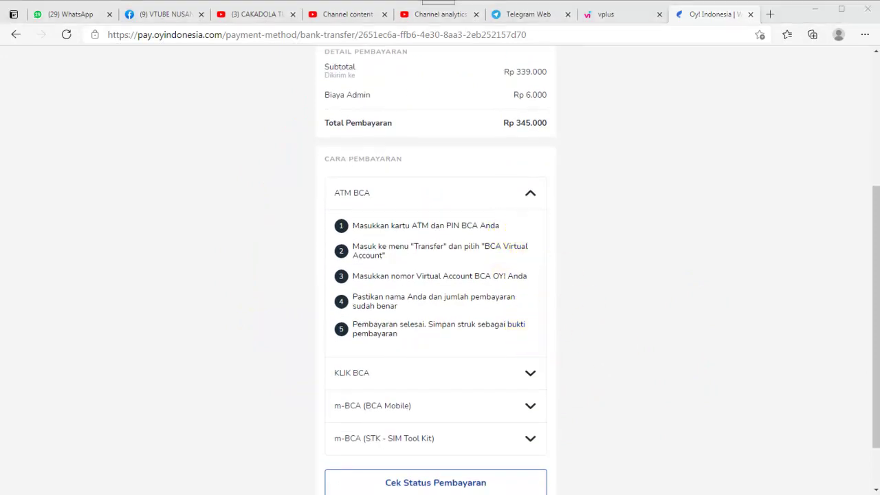
mouse_move(548, 174)
left_mouse_down()
mouse_move(466, 157)
mouse_move(301, 201)
mouse_move(328, 334)
mouse_move(446, 354)
mouse_move(554, 185)
left_mouse_up()
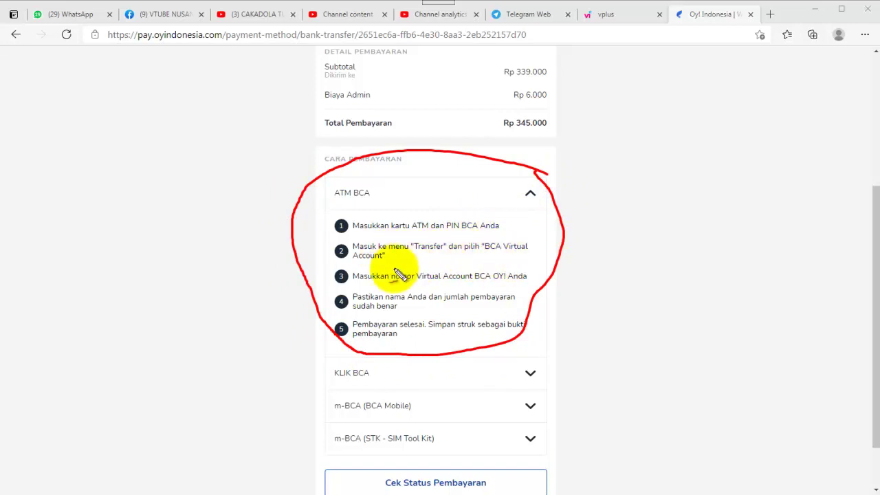
Draw a curved line from the ATM BCA instructions up to the payment details, and check marks beside instructions 3 and 4
mouse_move(597, 202)
left_mouse_down()
mouse_move(582, 81)
mouse_move(559, 53)
left_mouse_up()
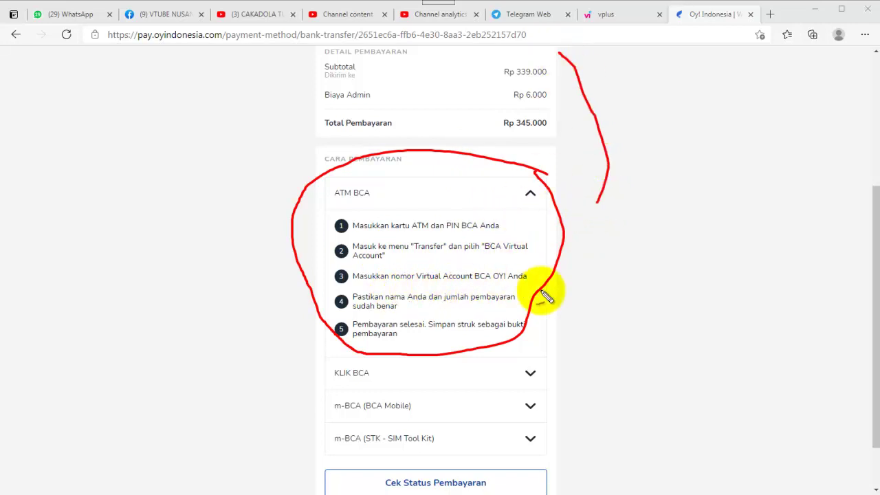
left_click_drag(584, 283, 618, 244)
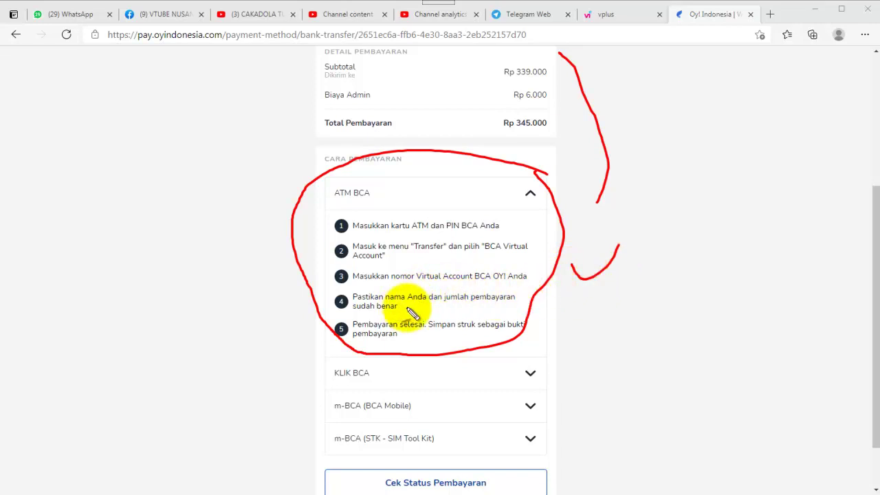
left_click_drag(565, 297, 622, 304)
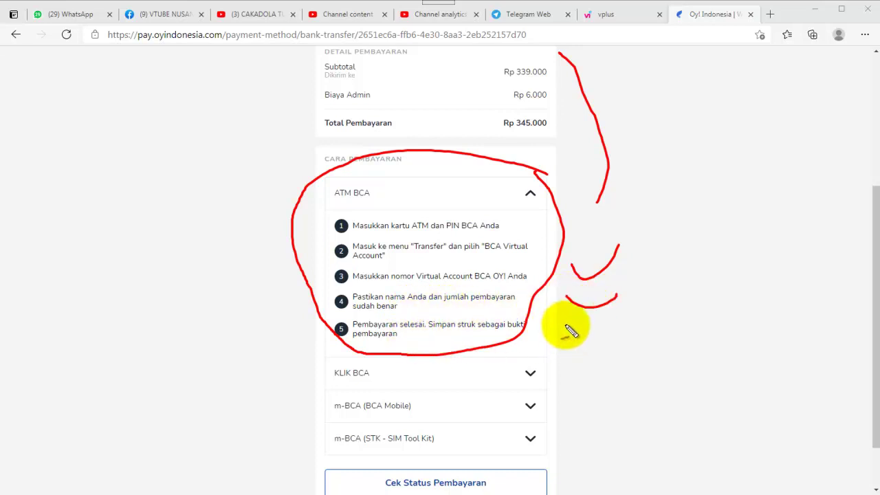
Draw check marks beside ATM BCA instruction 5, circle its number, and clear the drawings
left_click_drag(566, 326, 604, 330)
mouse_move(349, 321)
left_mouse_down()
mouse_move(332, 340)
mouse_move(354, 330)
left_mouse_up()
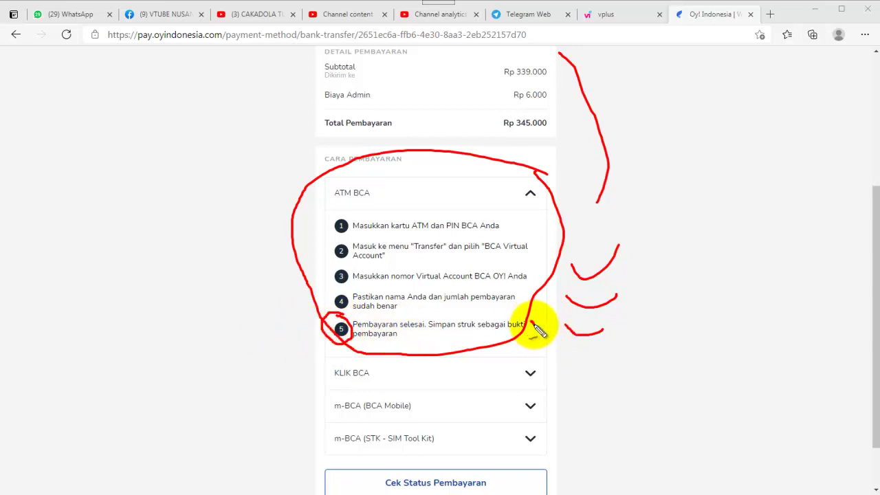
left_click_drag(531, 326, 557, 307)
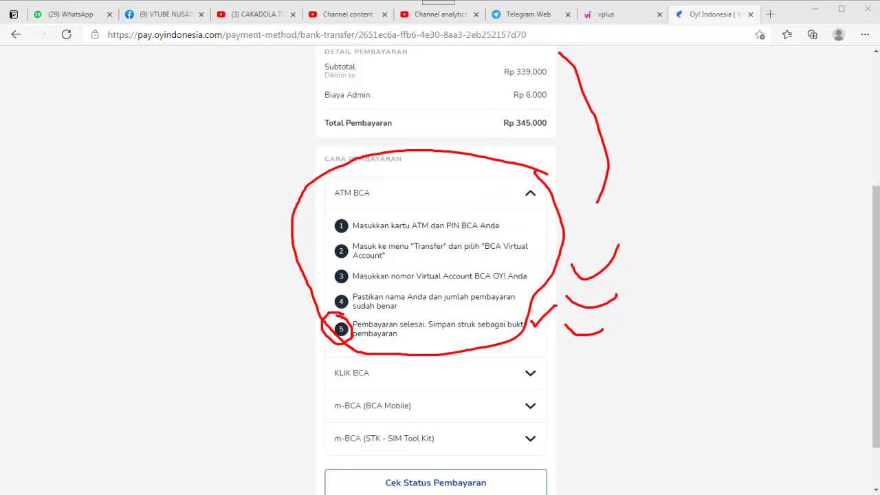
key("Escape")
Expand the KLIK BCA payment instructions and draw an arrow pointing to instruction 1
scroll(594, 348, "up", 2)
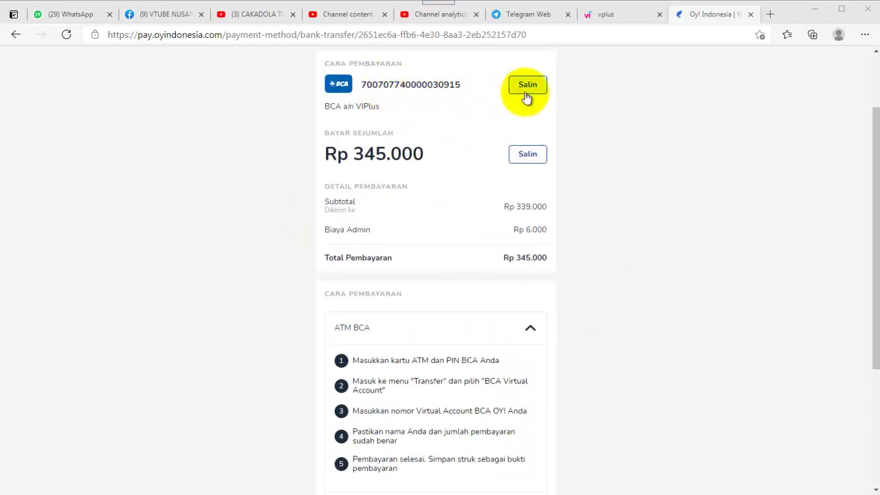
scroll(527, 98, "down", 1)
scroll(527, 98, "up", 1)
scroll(403, 373, "down", 1)
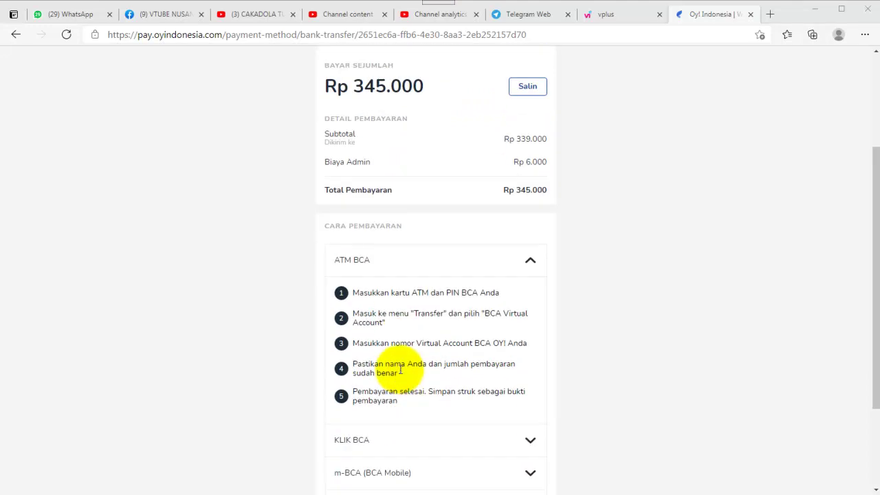
scroll(401, 371, "down", 2)
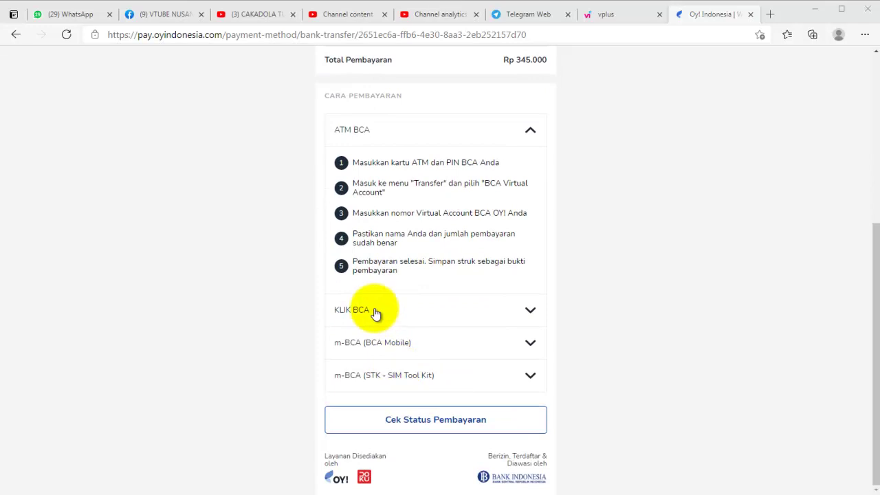
left_click(376, 314)
scroll(401, 315, "down", 3)
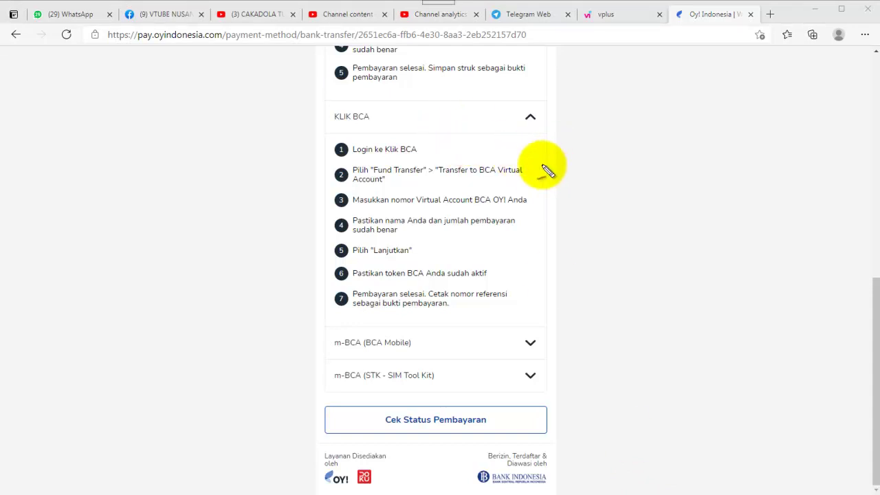
left_click_drag(475, 150, 565, 151)
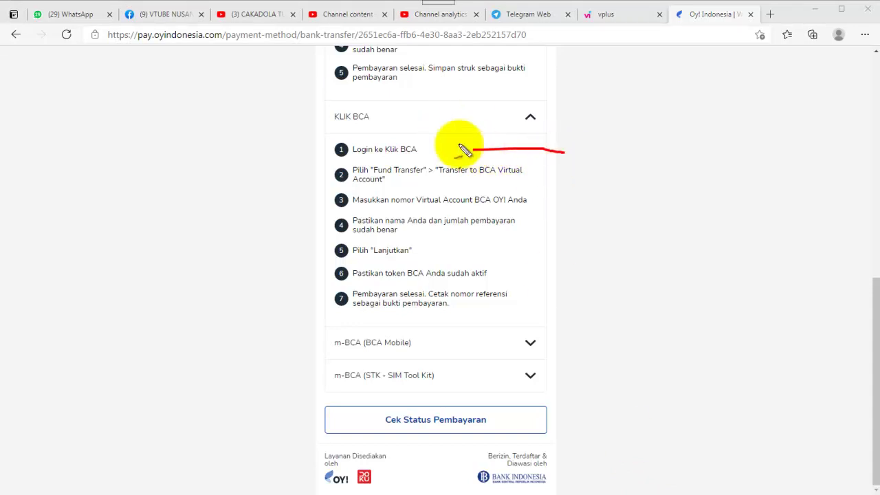
left_click_drag(481, 151, 495, 140)
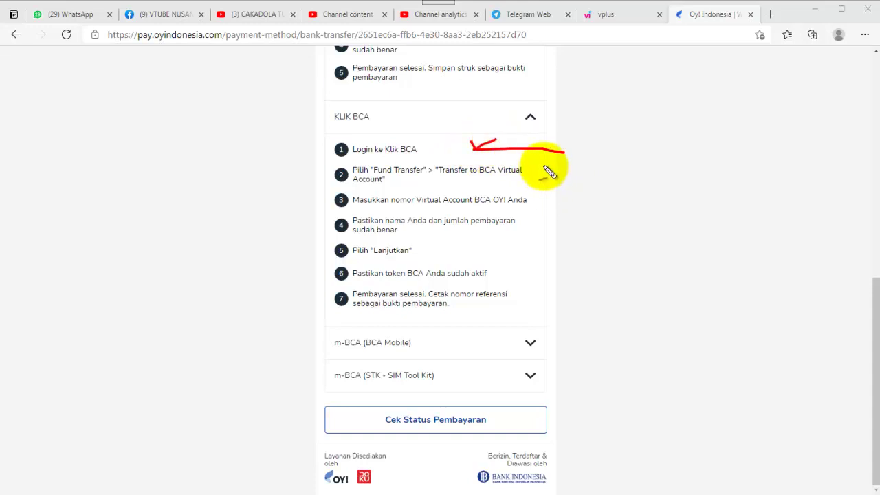
Draw check marks beside KLIK BCA instructions 2, 3, 4 and 5
left_click_drag(544, 166, 580, 165)
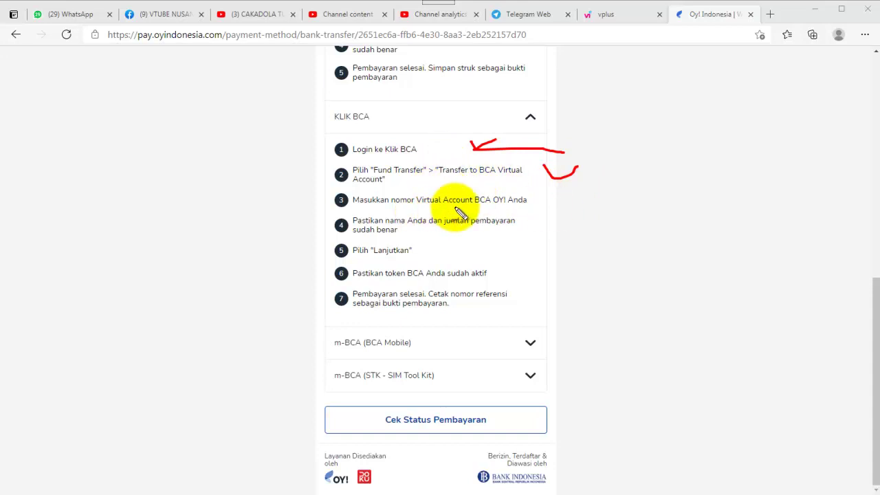
left_click_drag(552, 200, 593, 194)
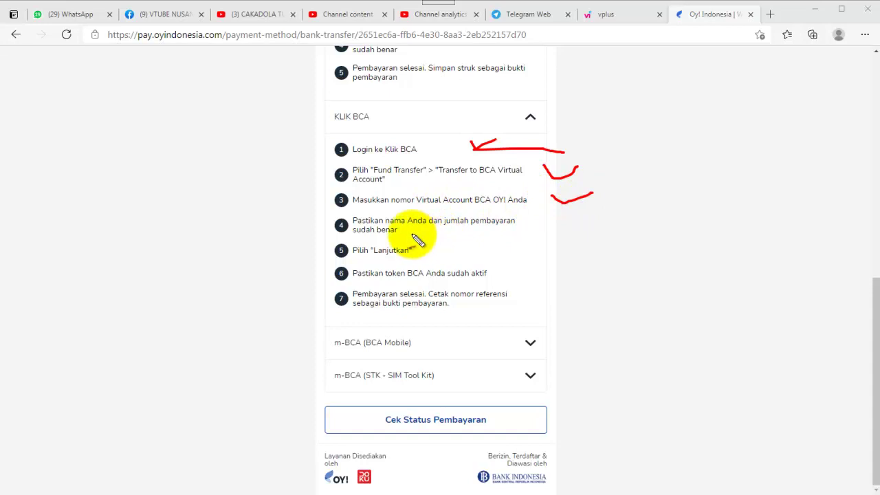
left_click_drag(546, 217, 593, 213)
mouse_move(531, 247)
left_mouse_down()
mouse_move(546, 252)
mouse_move(575, 231)
left_mouse_up()
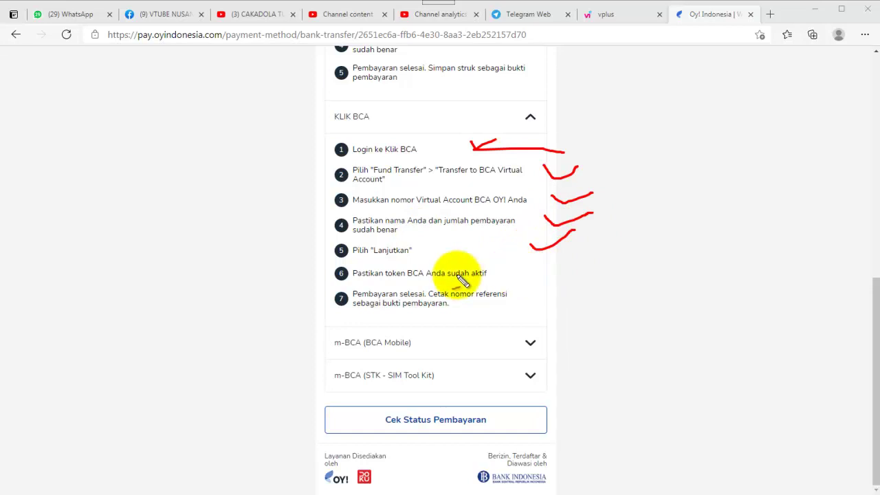
Underline "token BCA" in KLIK BCA instruction 6, check-mark instructions 6 and 7, loop around instruction 7, and clear the drawings
left_click_drag(400, 283, 417, 281)
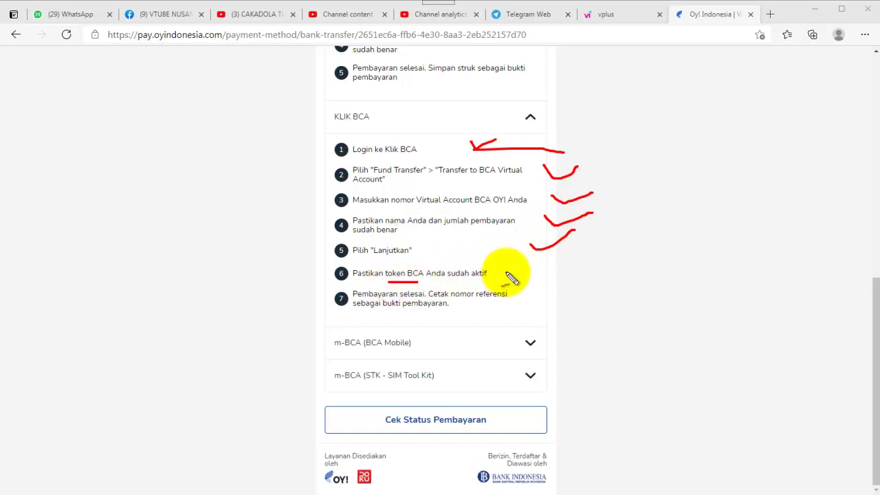
left_click_drag(519, 273, 524, 260)
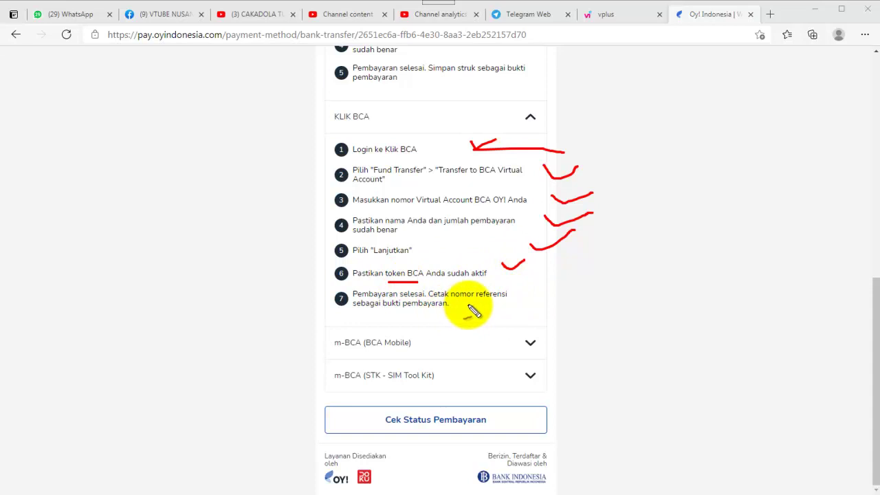
left_click_drag(524, 294, 575, 281)
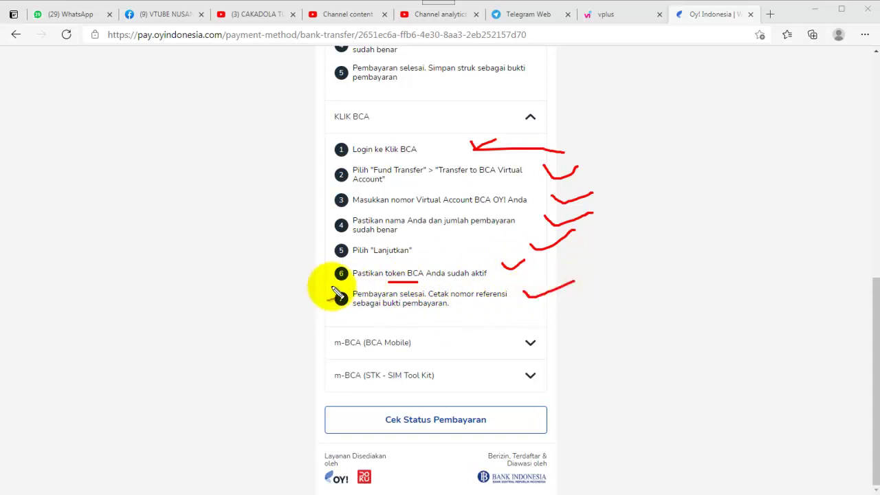
mouse_move(337, 311)
left_mouse_down()
mouse_move(507, 318)
mouse_move(571, 298)
mouse_move(333, 290)
left_mouse_up()
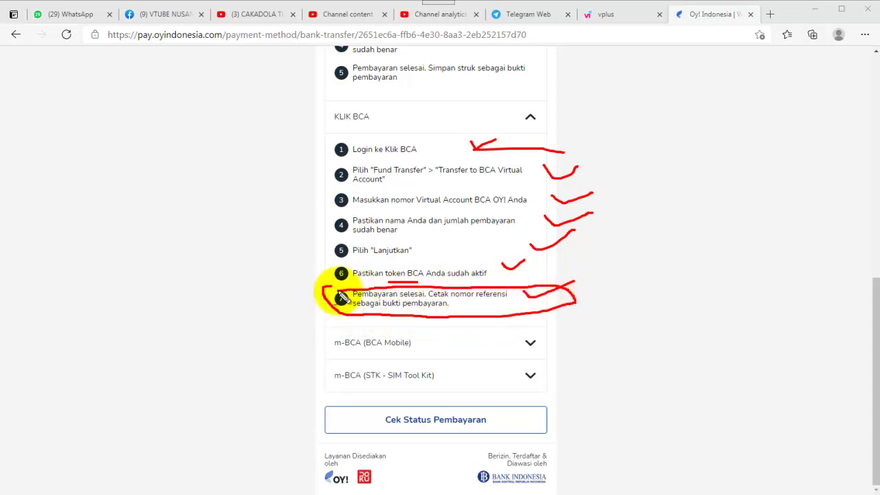
key("Escape")
Draw a check mark beside ATM BCA instruction 5 and handwrite "Kertas" and "Print" next to it, underlining both words
scroll(571, 259, "up", 3)
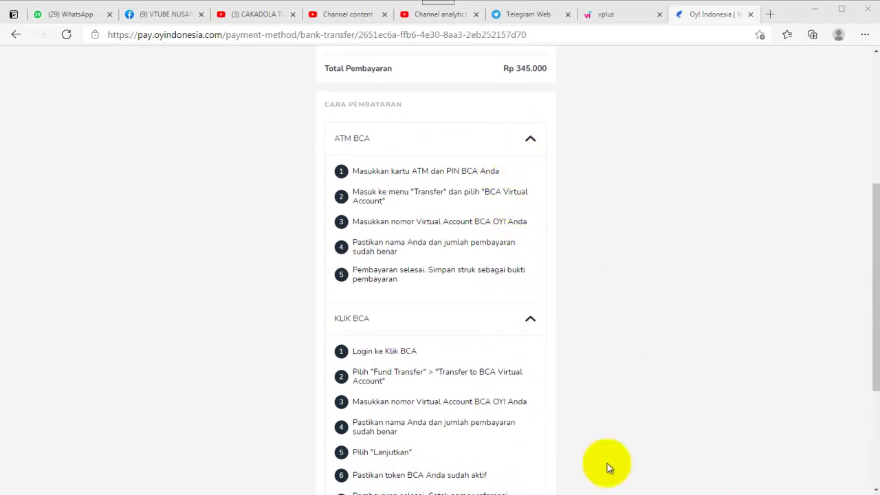
mouse_move(535, 262)
left_mouse_down()
mouse_move(580, 242)
mouse_move(617, 267)
mouse_move(742, 280)
mouse_move(744, 289)
mouse_move(729, 289)
left_mouse_up()
left_click_drag(643, 301, 798, 305)
mouse_move(686, 318)
left_mouse_down()
mouse_move(688, 347)
mouse_move(731, 332)
mouse_move(789, 342)
mouse_move(792, 318)
left_mouse_up()
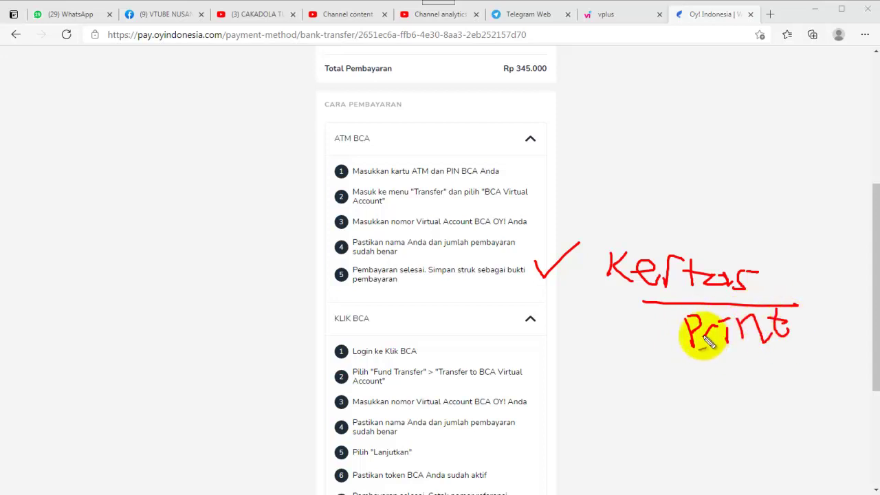
left_click_drag(679, 377, 791, 361)
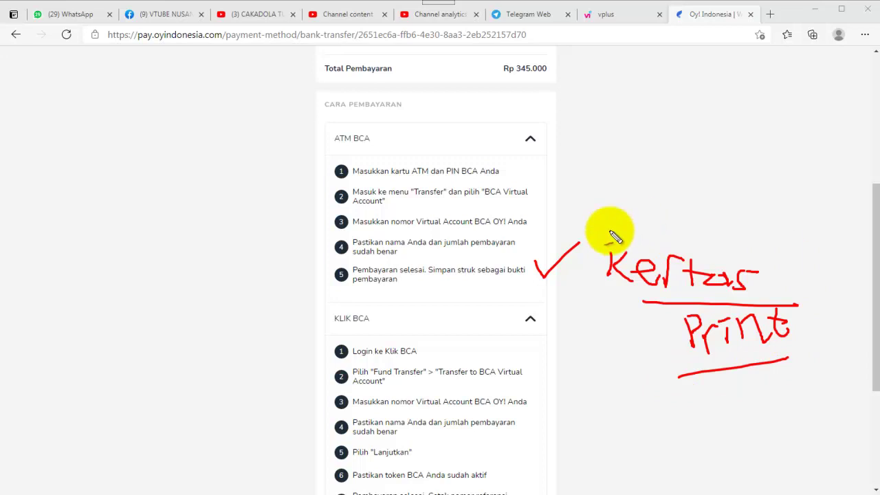
Draw a check mark above "Kertas" and a small cross beside "Print", and clear the drawings
left_click_drag(701, 222, 747, 188)
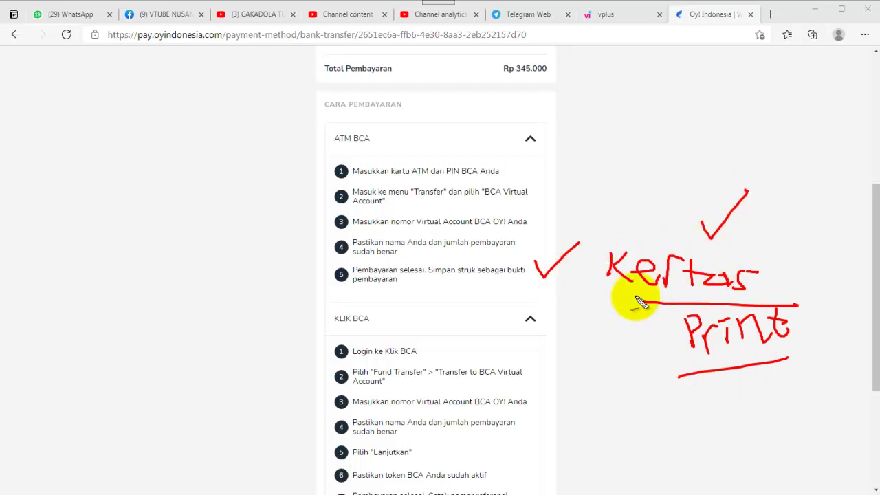
left_click_drag(617, 358, 611, 354)
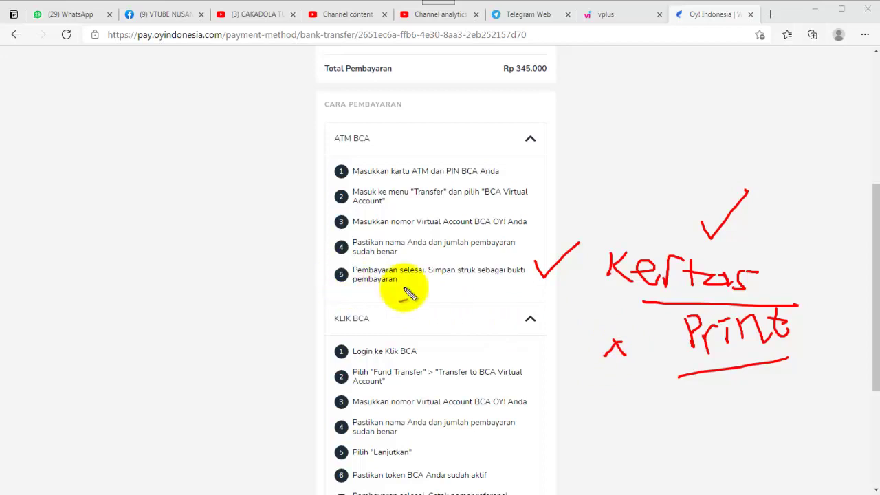
key("Escape")
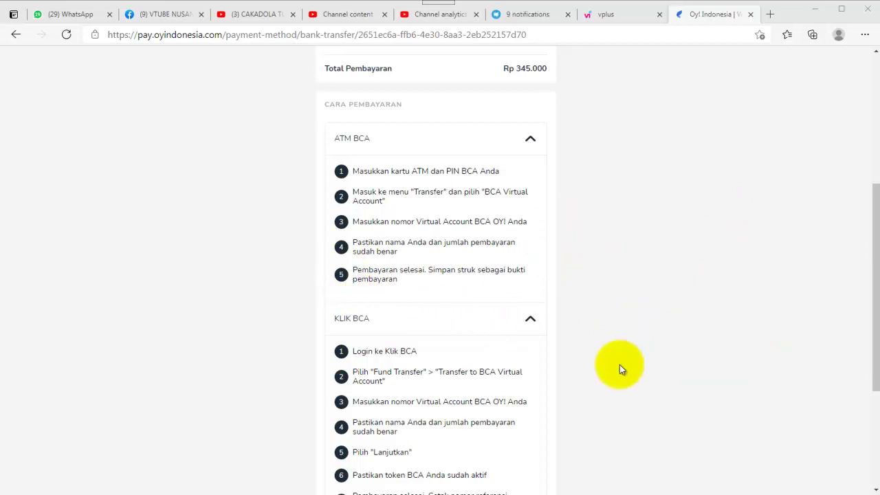
Expand the m-BCA (BCA Mobile) instructions, draw check marks beside instructions 1 to 6, and clear the drawings
scroll(617, 324, "down", 3)
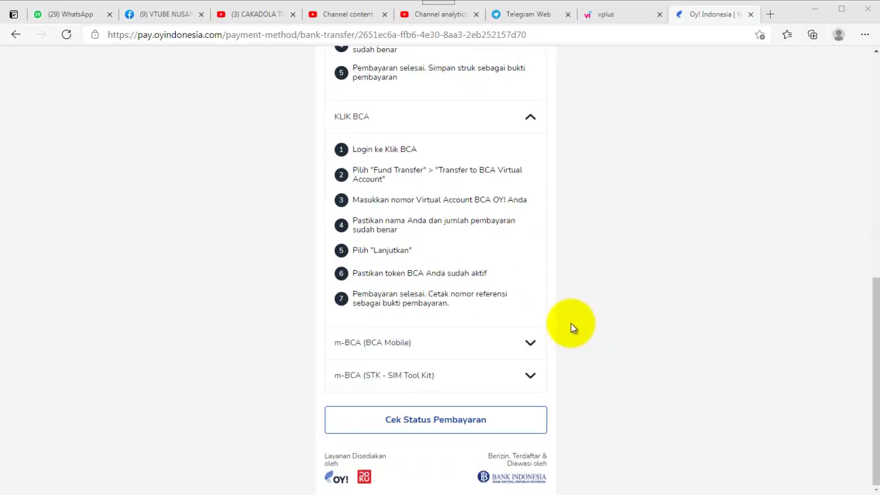
left_click(528, 344)
scroll(617, 296, "down", 3)
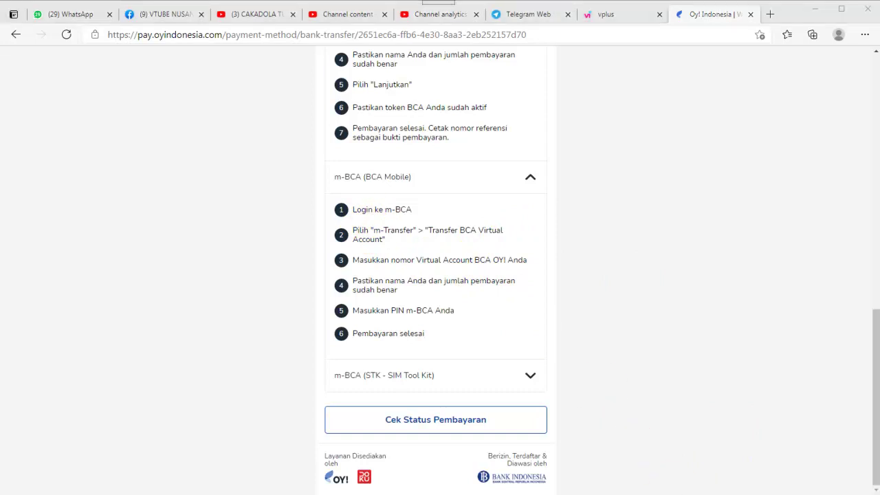
left_click_drag(436, 201, 462, 189)
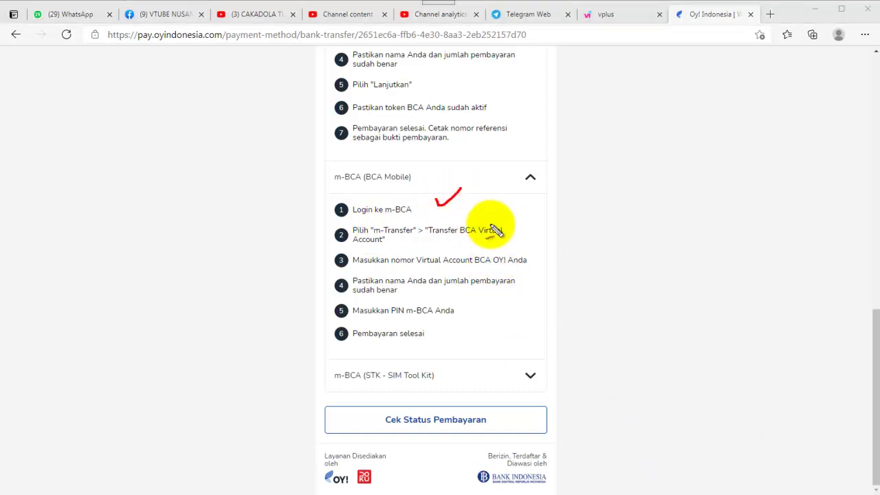
left_click_drag(518, 228, 559, 213)
left_click_drag(548, 256, 576, 249)
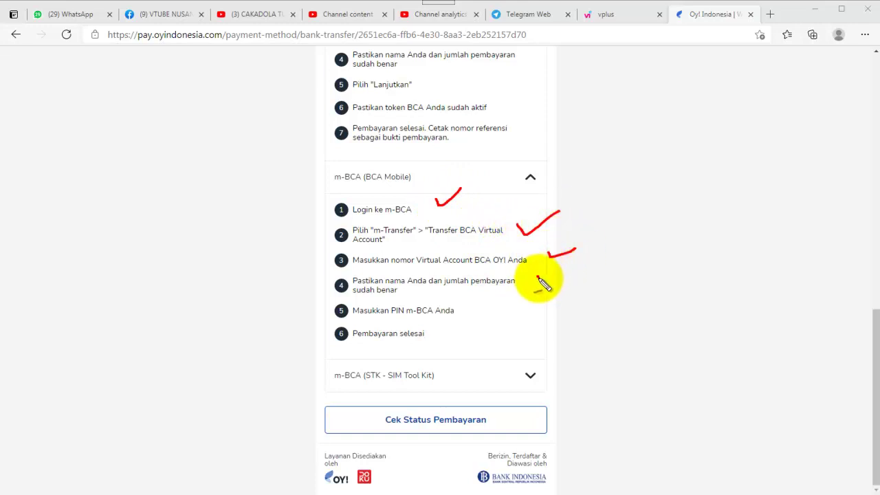
left_click_drag(543, 289, 575, 276)
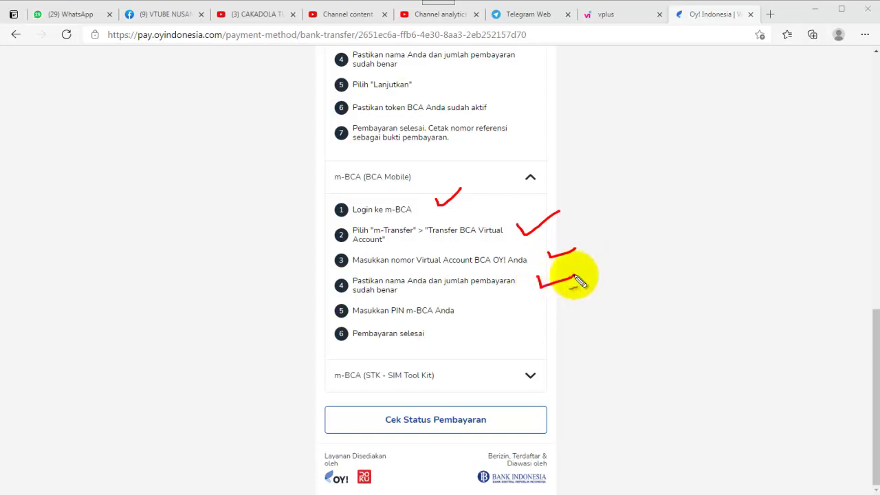
left_click_drag(489, 307, 543, 293)
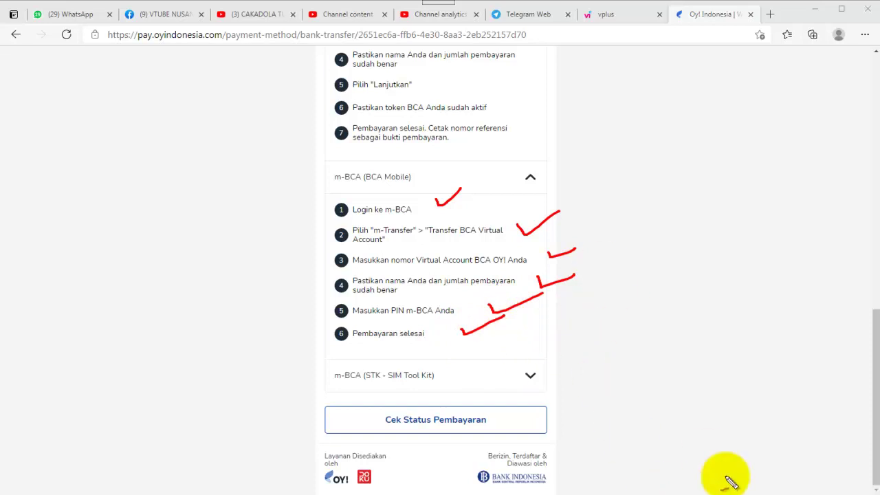
key("Escape")
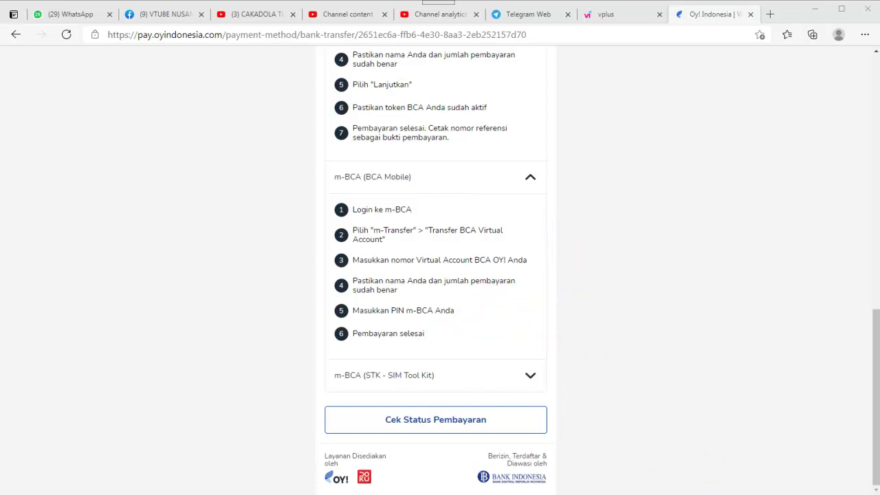
Handwrite the payment amount "Rp. 345.000" in the blank area beside the KLIK BCA instructions
scroll(653, 298, "up", 2)
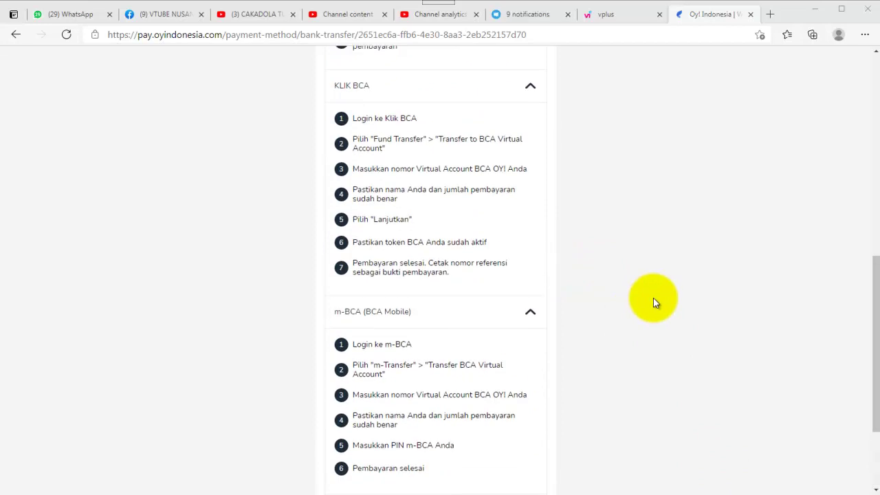
scroll(654, 298, "up", 5)
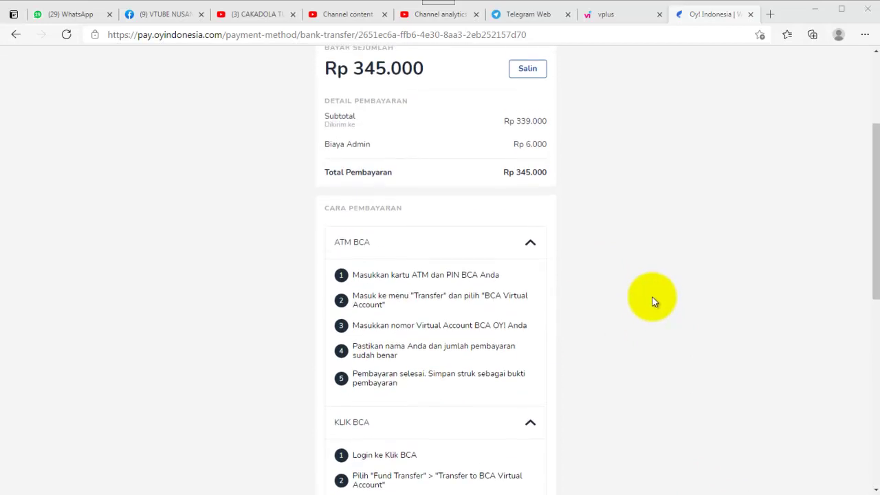
scroll(654, 301, "down", 2)
scroll(654, 301, "down", 3)
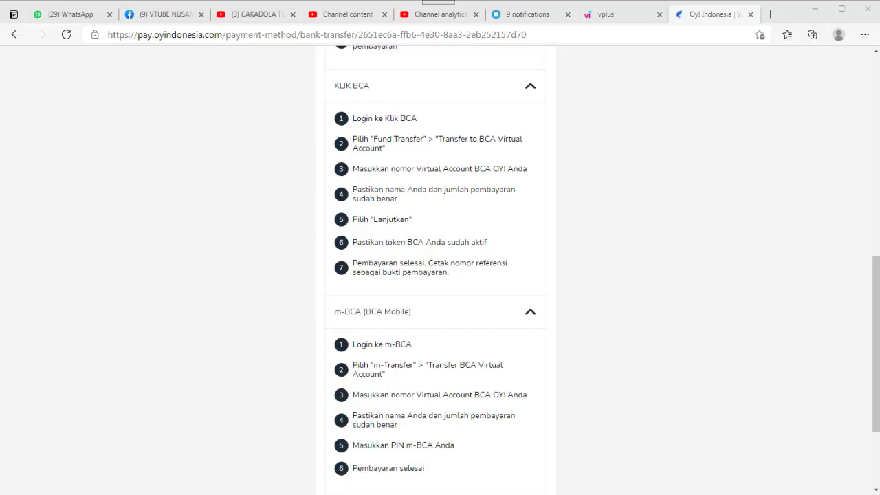
left_click_drag(571, 159, 580, 177)
left_click_drag(602, 148, 625, 197)
mouse_move(641, 146)
left_mouse_down()
mouse_move(647, 176)
mouse_move(635, 161)
mouse_move(692, 181)
mouse_move(700, 153)
mouse_move(760, 153)
left_mouse_up()
mouse_move(582, 84)
left_mouse_down()
mouse_move(586, 114)
mouse_move(609, 134)
left_mouse_up()
left_click_drag(600, 96, 619, 105)
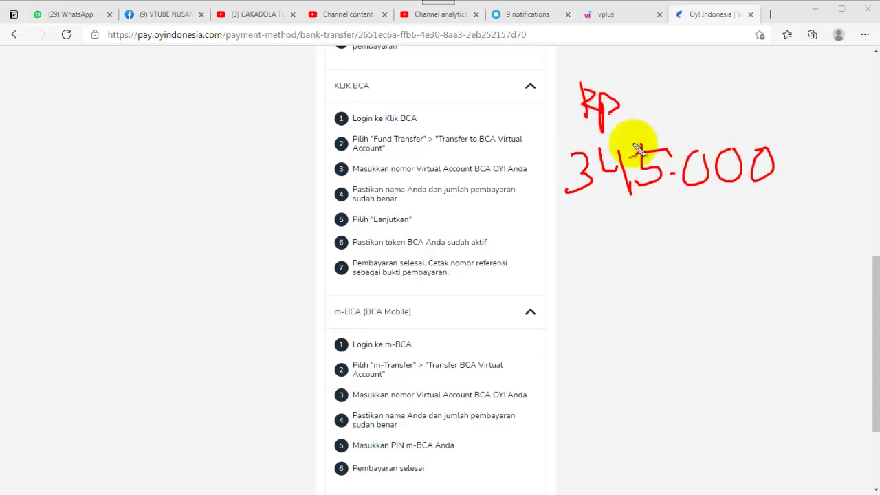
left_click(615, 130)
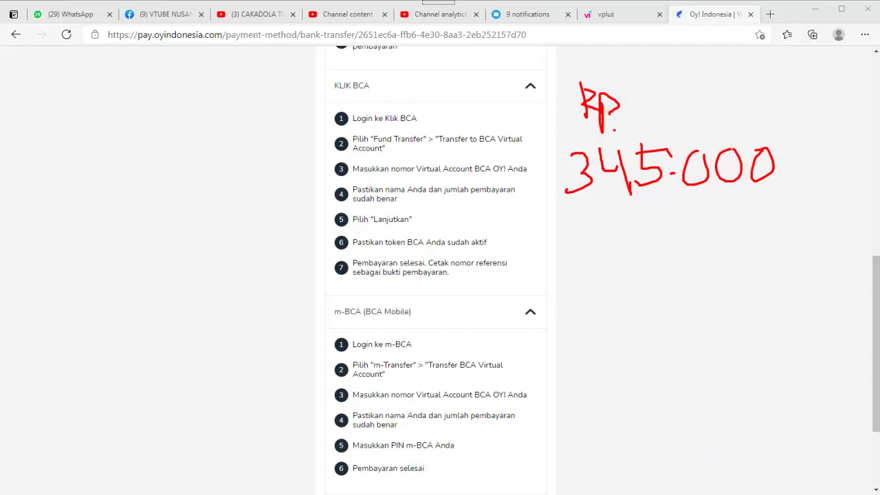
Underline the handwritten payment amount twice and clear the drawings
left_click_drag(606, 204, 764, 201)
left_click_drag(612, 217, 713, 214)
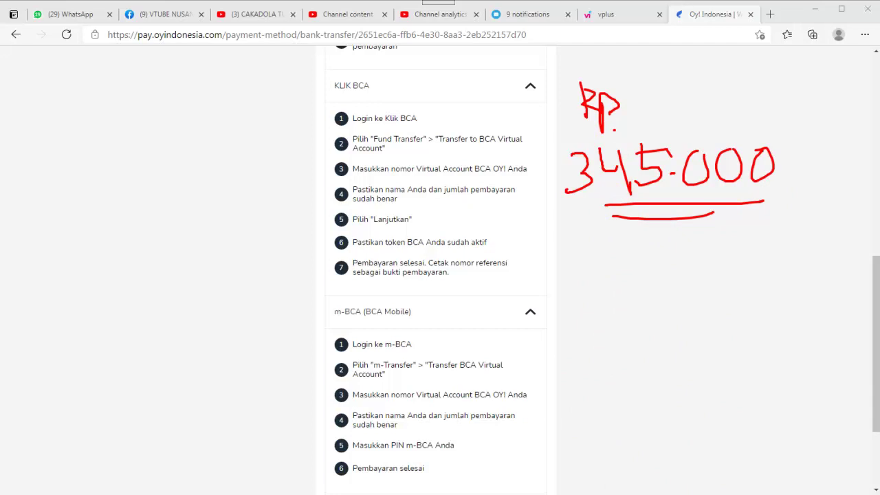
key("Escape")
scroll(663, 357, "up", 5)
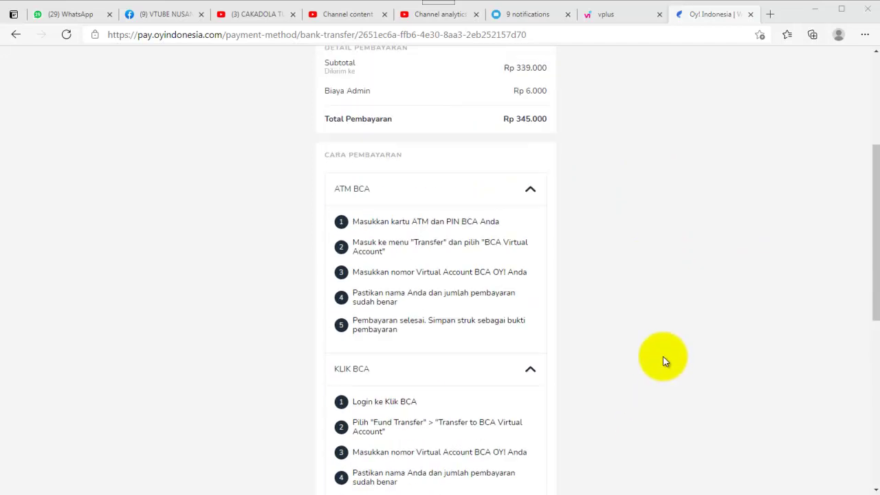
Review the payment details and the expanded ATM BCA, KLIK BCA and m-BCA (BCA Mobile) payment instructions
scroll(660, 357, "down", 1)
scroll(657, 371, "up", 2)
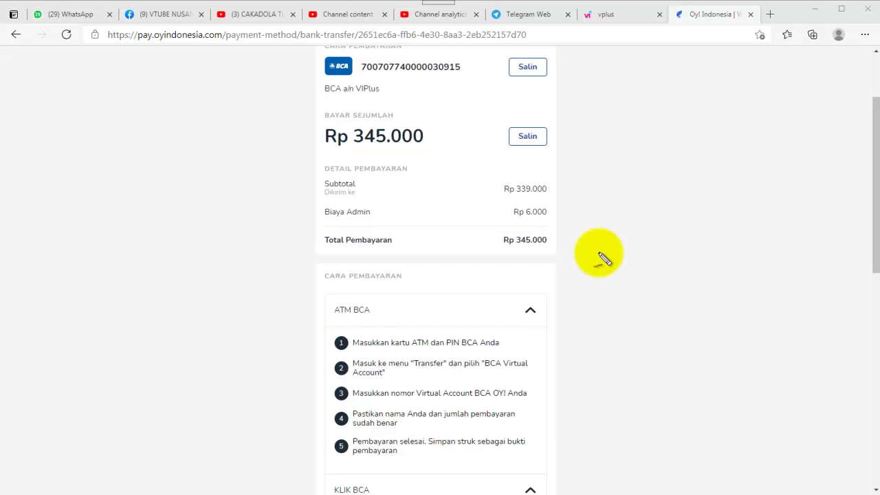
mouse_move(555, 229)
left_mouse_down()
mouse_move(485, 242)
mouse_move(567, 227)
left_mouse_up()
scroll(633, 321, "down", 8)
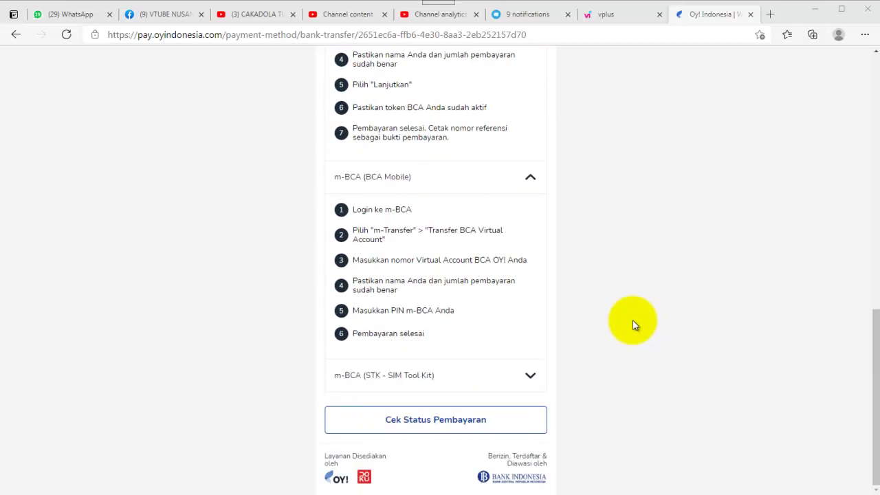
scroll(633, 323, "up", 4)
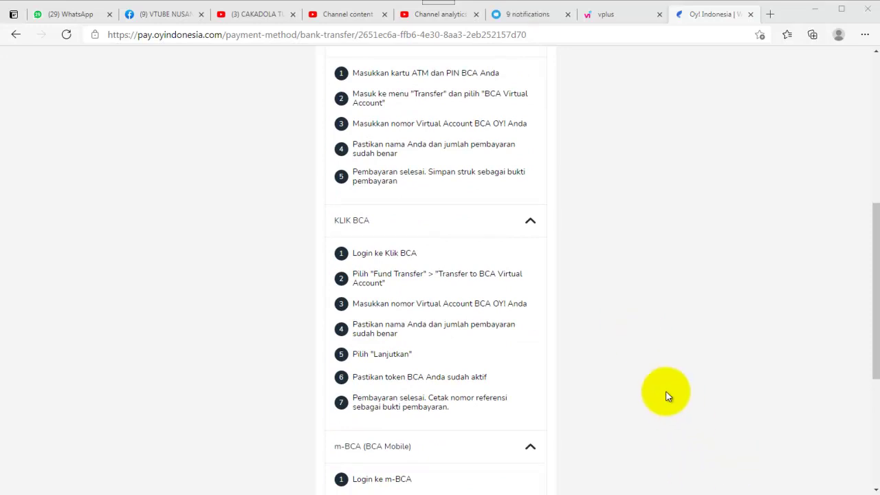
scroll(668, 391, "down", 1)
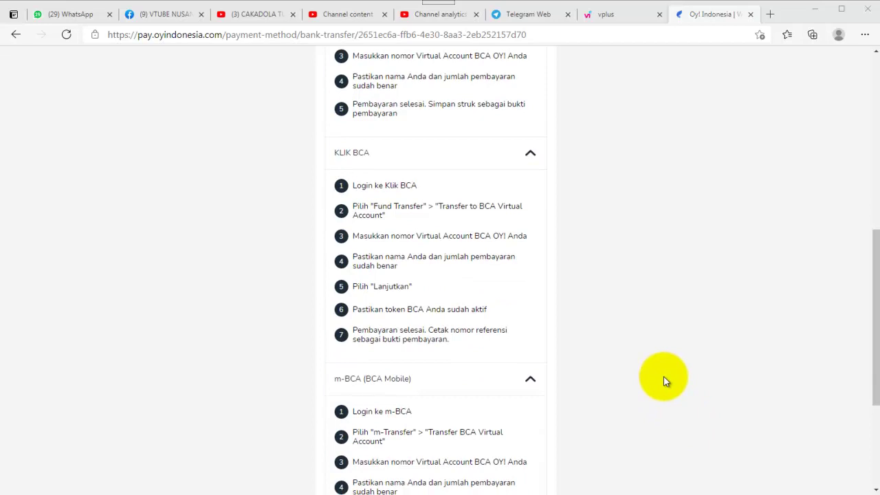
scroll(663, 376, "down", 3)
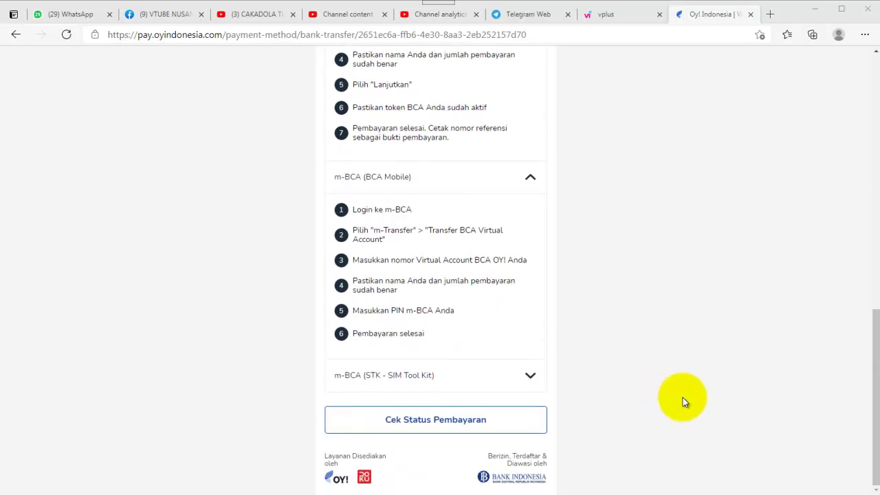
Collapse the ATM BCA and KLIK BCA instructions under Cara Pembayaran
scroll(683, 397, "up", 7)
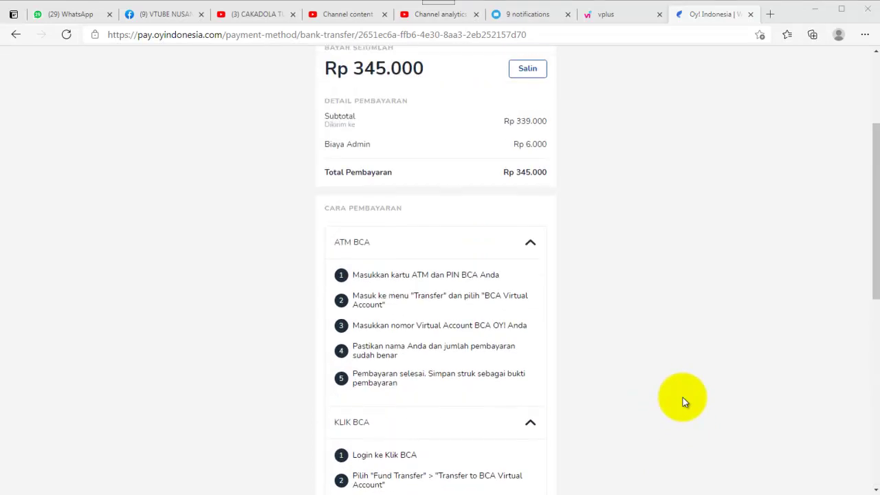
left_click(531, 242)
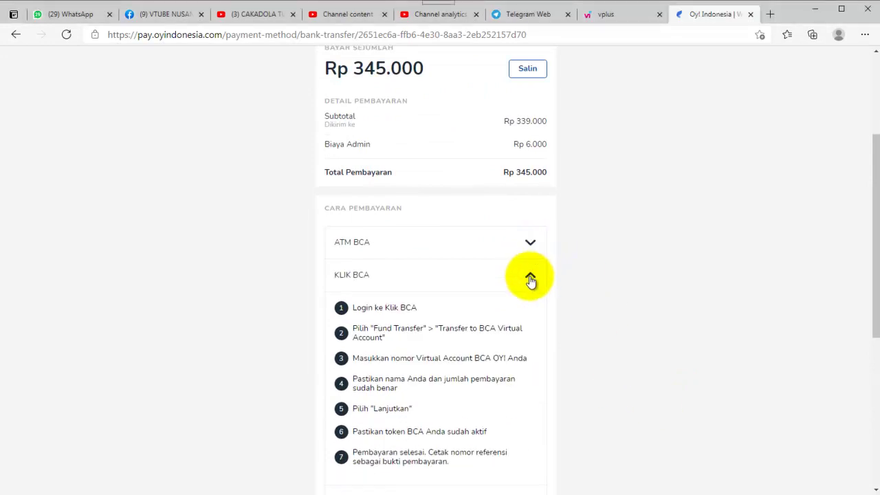
left_click(531, 278)
scroll(576, 258, "up", 1)
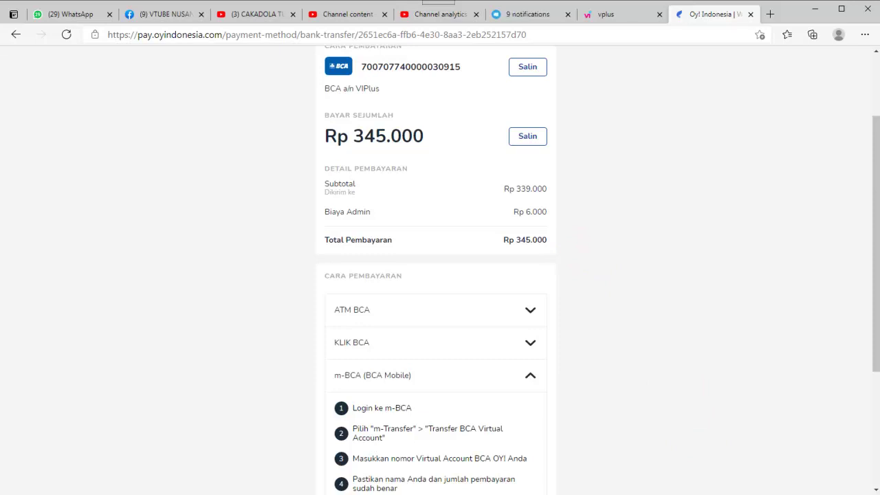
Check the payment status of the BCA virtual account transfer and look over the transaction details
scroll(628, 377, "down", 3)
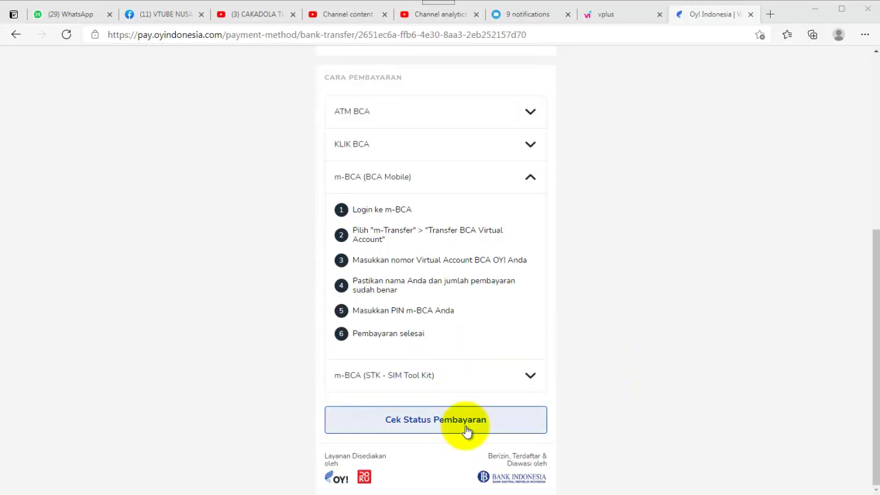
left_click(419, 421)
scroll(562, 282, "down", 1)
scroll(562, 282, "up", 1)
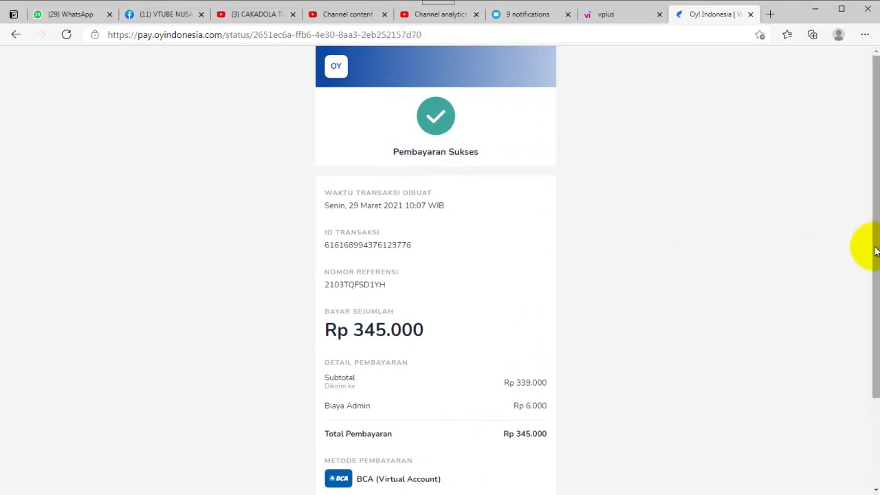